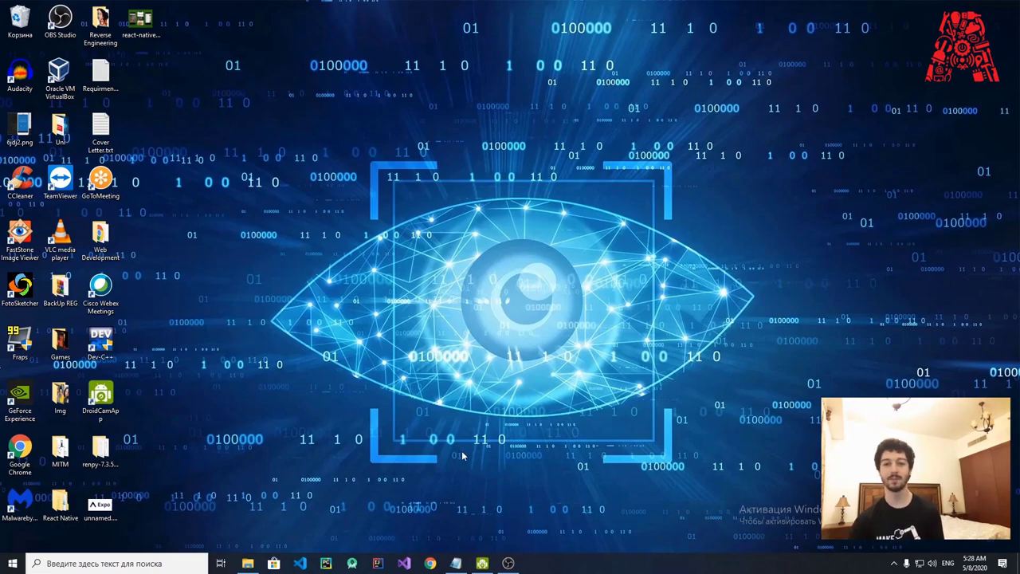
# Open the Requirments.txt notes and review the course outline, including the setup section and its NodeJS version requirement
pyautogui.click(456, 563)
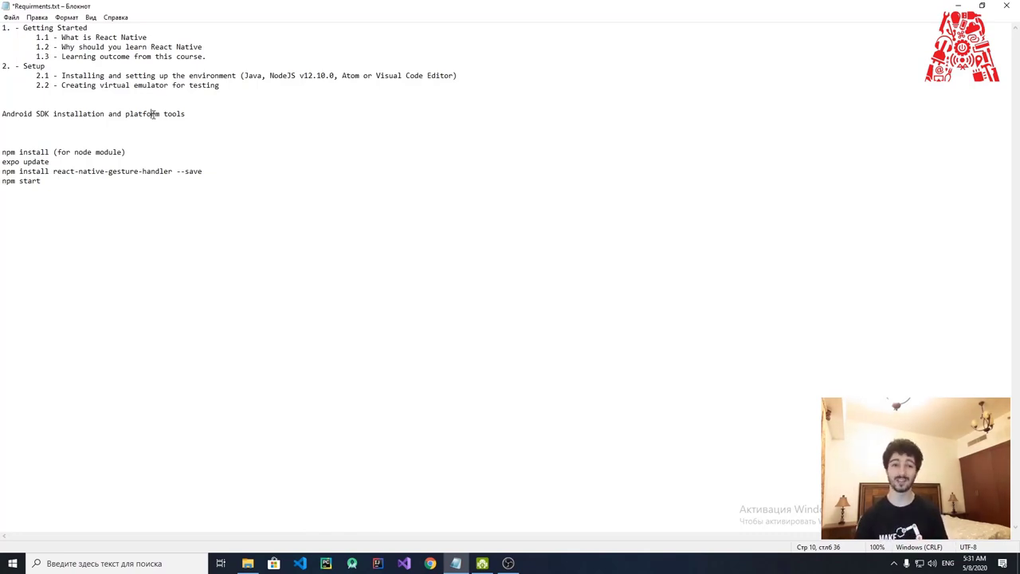
pyautogui.click(248, 84)
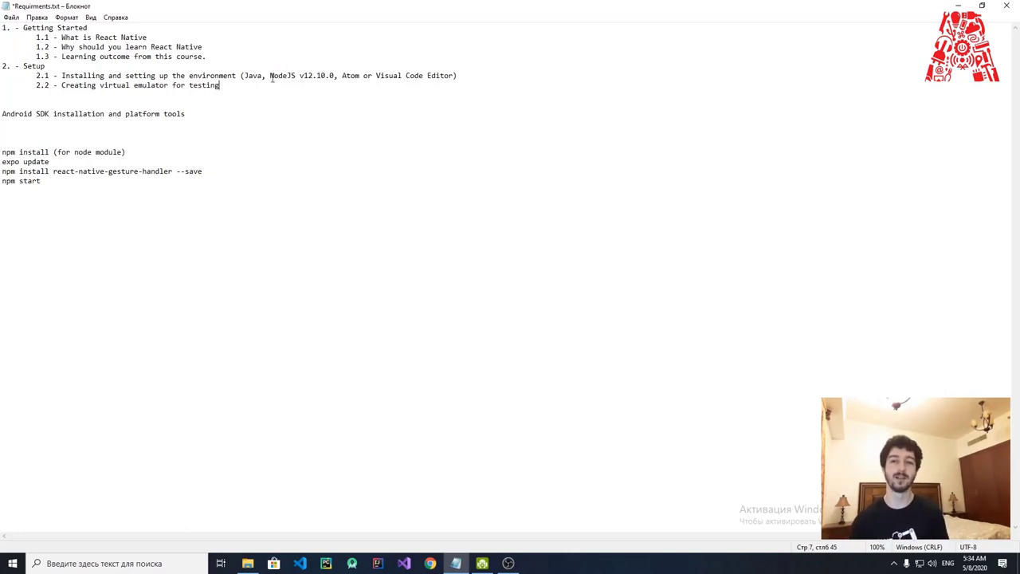
pyautogui.moveTo(271, 76); pyautogui.dragTo(303, 76)
pyautogui.click(304, 76)
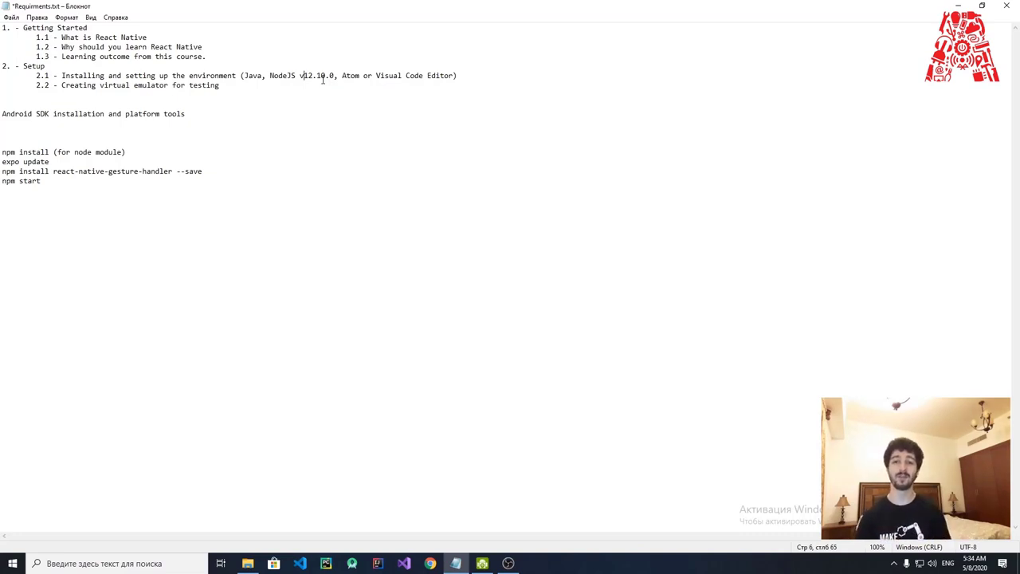
pyautogui.click(253, 101)
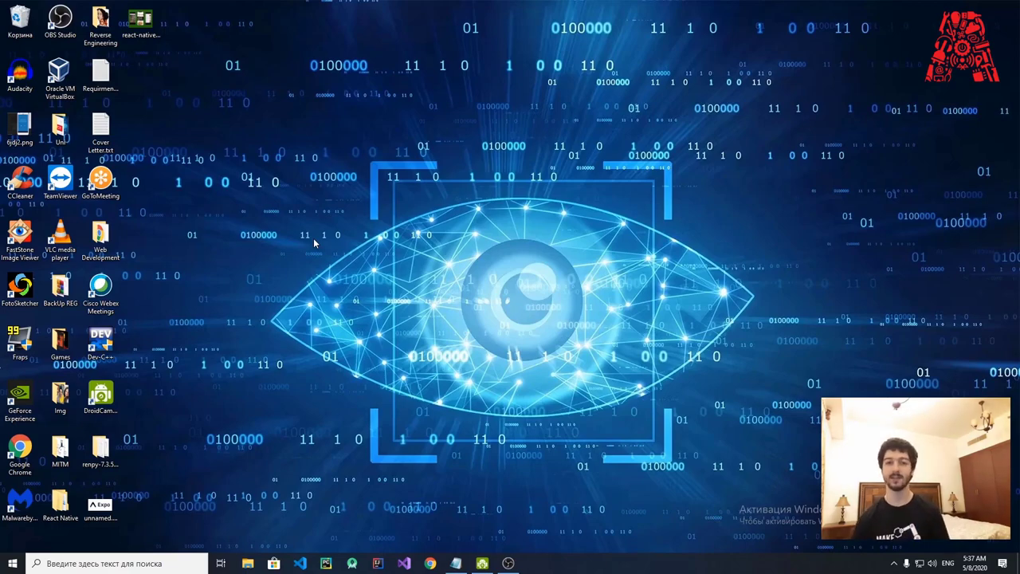
# View the React Native restaurant app template cover image from the desktop and close it
pyautogui.doubleClick(140, 24)
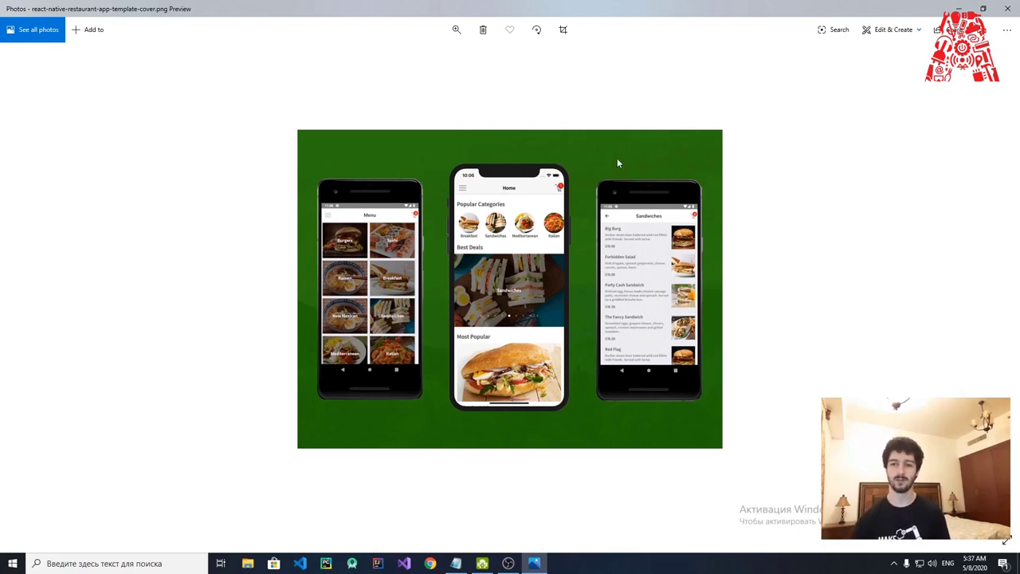
pyautogui.scroll(-1, 598, 226)
pyautogui.scroll(1, 598, 226)
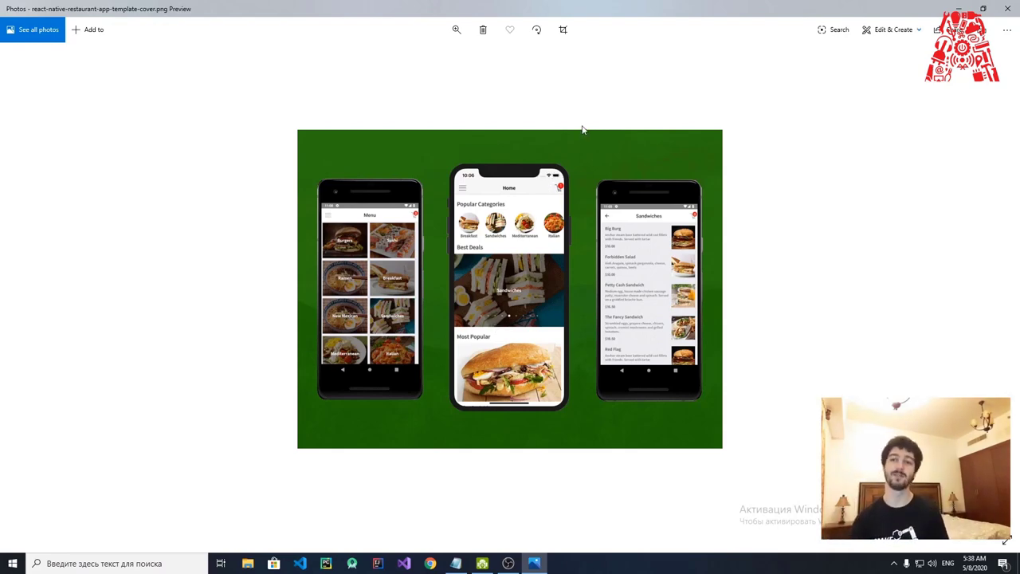
pyautogui.click(1008, 8)
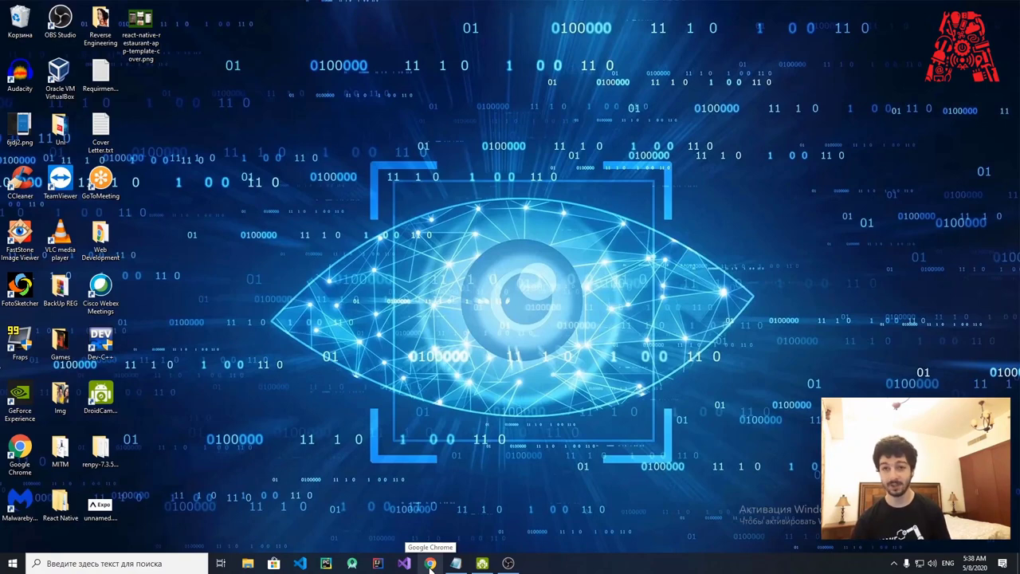
# Switch to Google Chrome, search Google for "nodejs" and open the official Node.js website
pyautogui.click(431, 565)
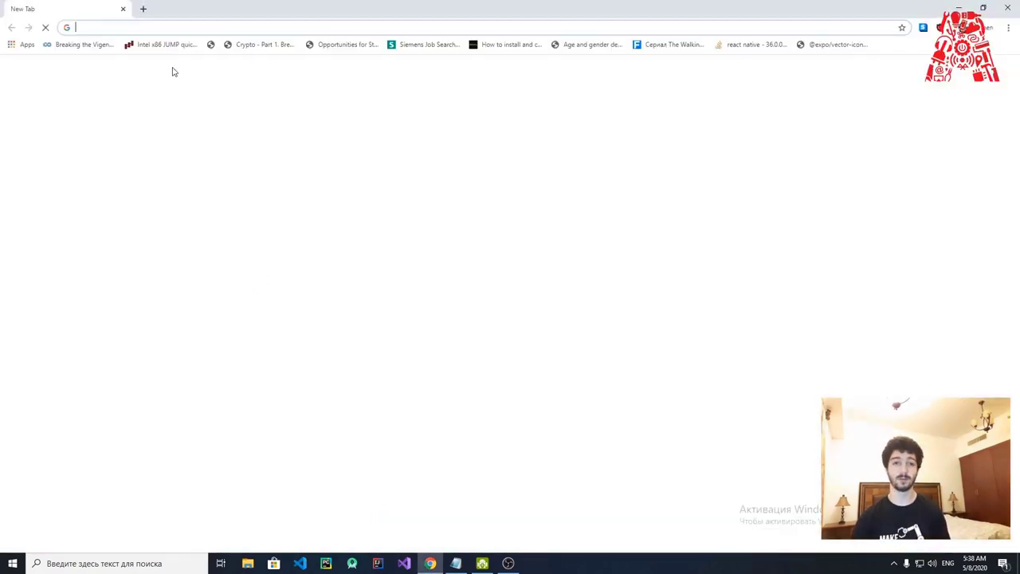
pyautogui.write('g')
pyautogui.press('Return')
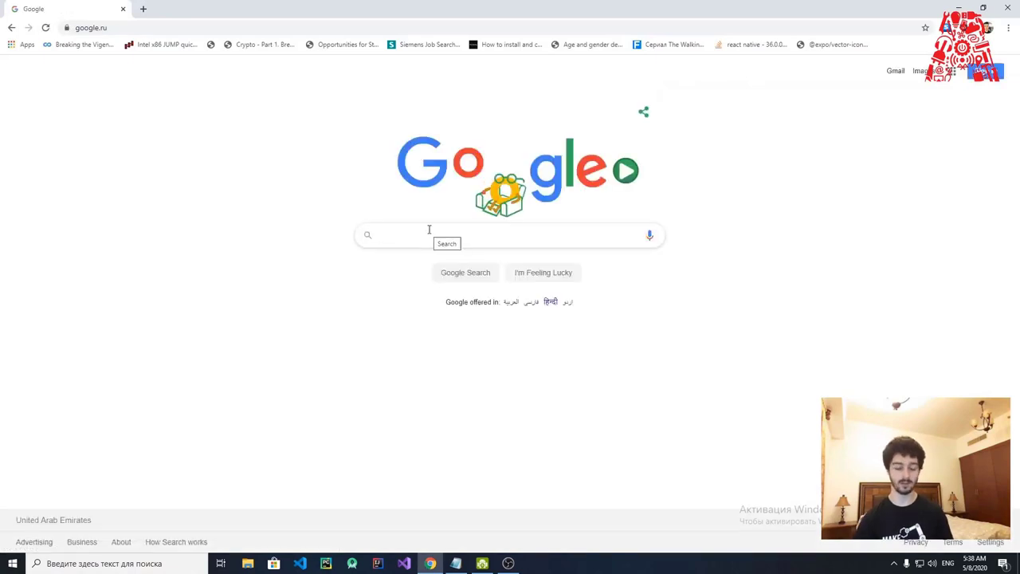
pyautogui.write('nodejs')
pyautogui.press('Return')
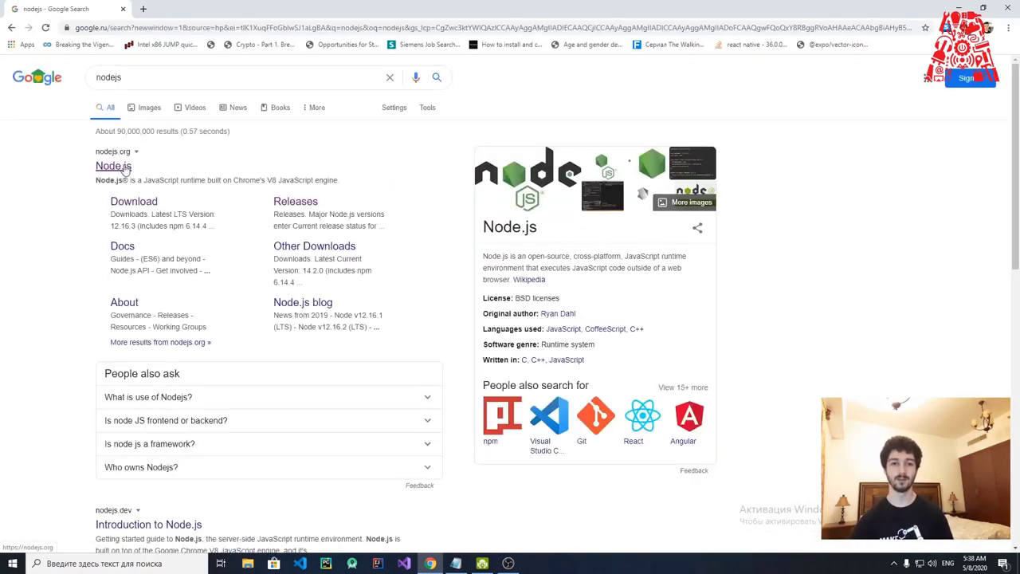
pyautogui.click(118, 169)
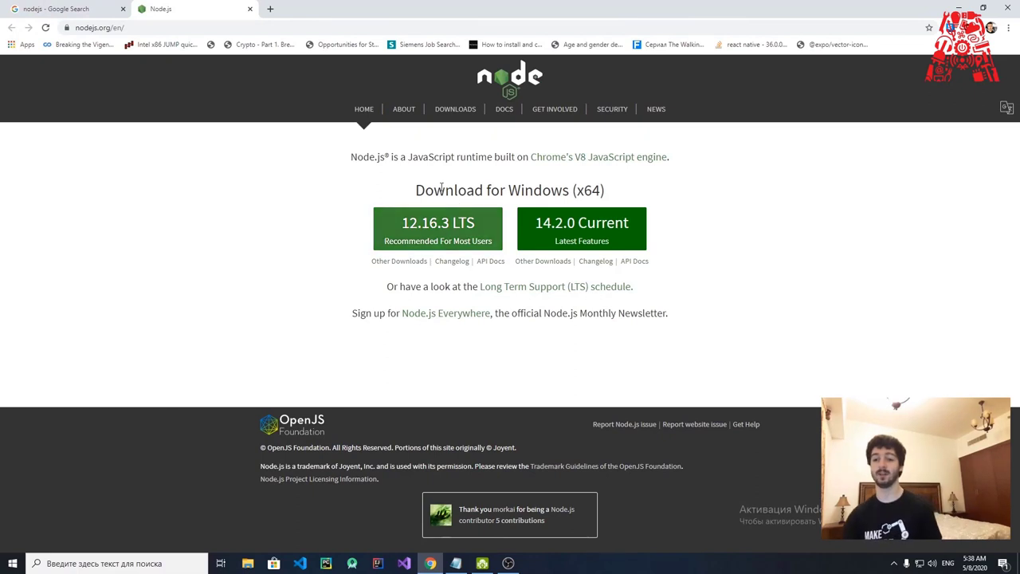
# Examine which operating system and architecture the Node.js home page offers downloads for
pyautogui.moveTo(490, 191); pyautogui.dragTo(523, 186)
pyautogui.click(615, 185)
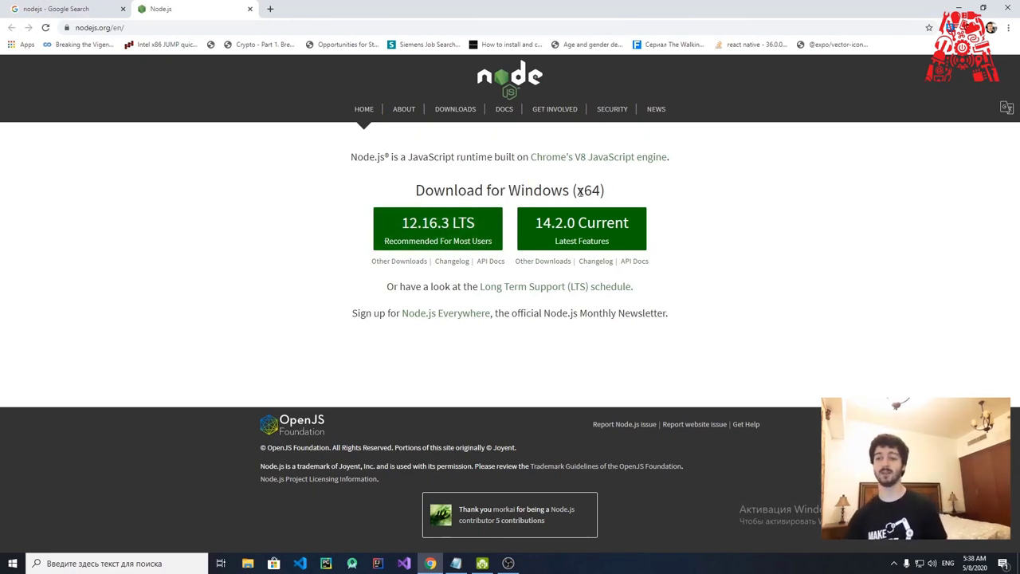
pyautogui.moveTo(605, 190); pyautogui.dragTo(583, 190)
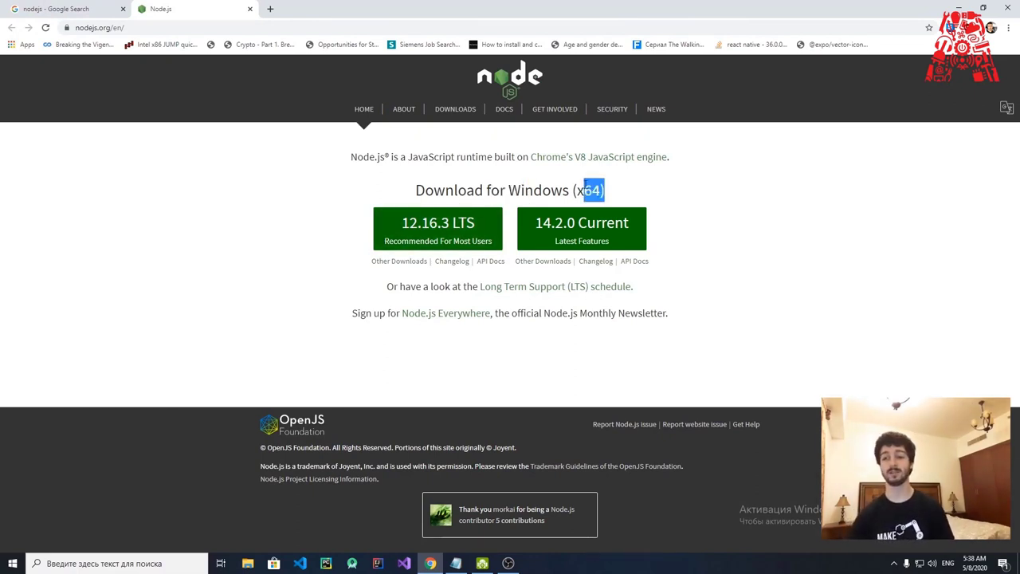
pyautogui.click(609, 183)
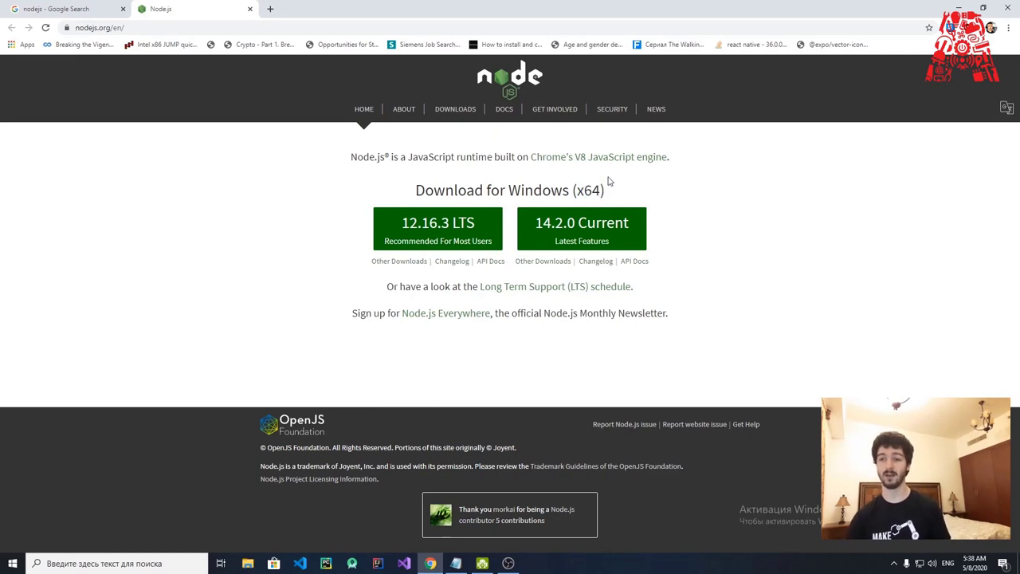
pyautogui.moveTo(608, 190); pyautogui.dragTo(583, 190)
pyautogui.click(624, 157)
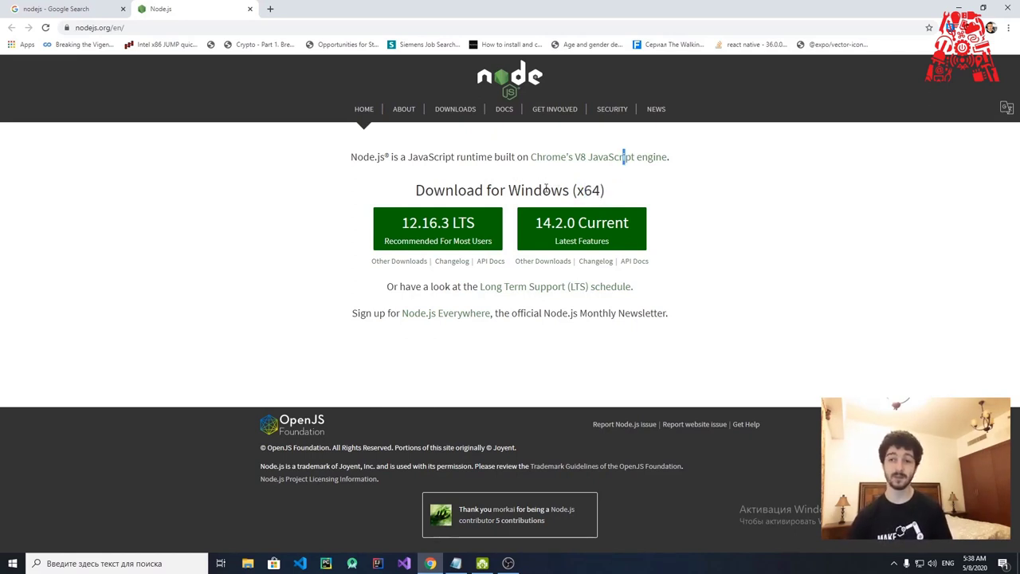
pyautogui.moveTo(483, 190); pyautogui.dragTo(579, 183)
pyautogui.click(581, 183)
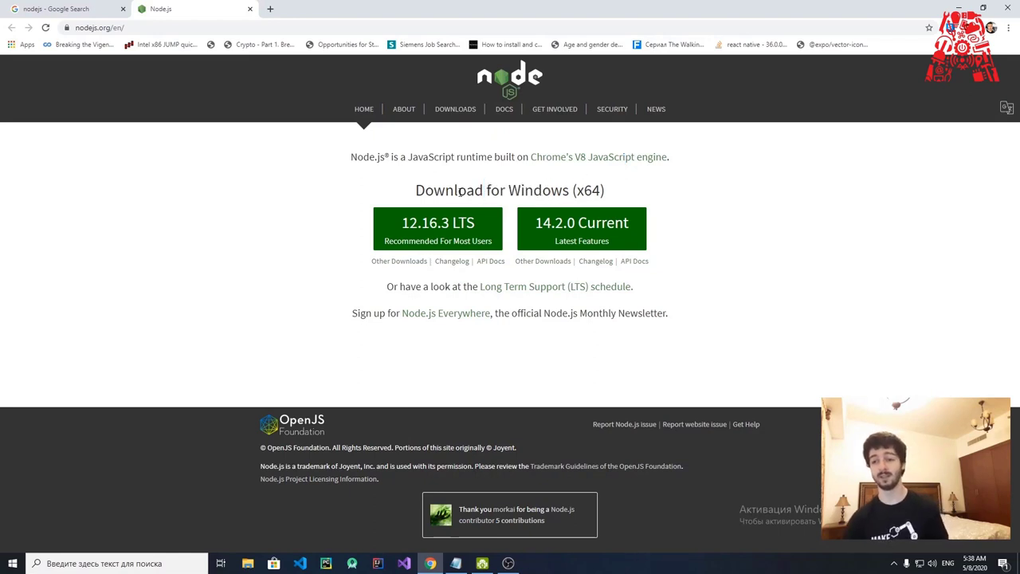
pyautogui.moveTo(460, 191); pyautogui.dragTo(571, 191)
pyautogui.click(533, 172)
pyautogui.click(87, 9)
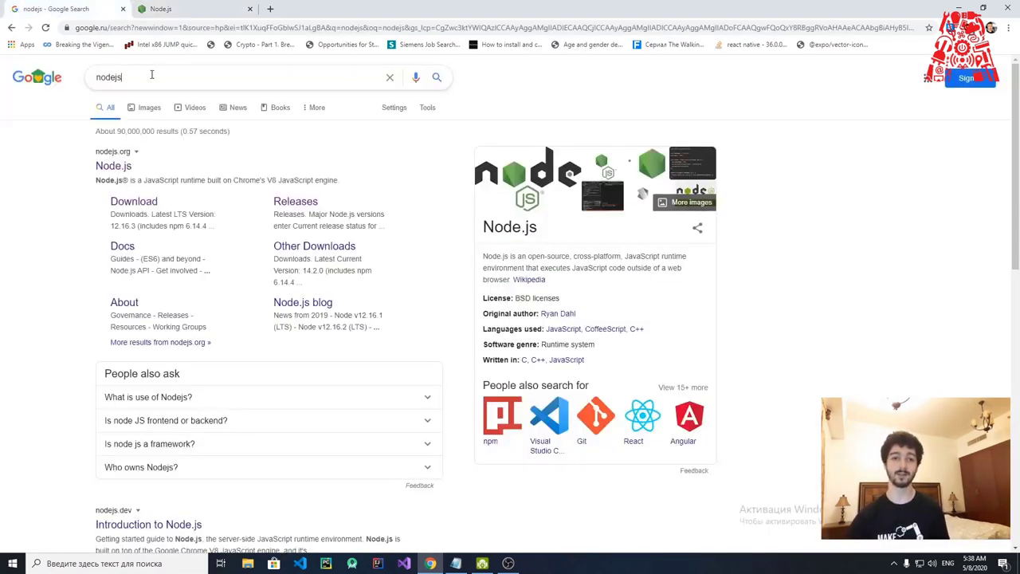
pyautogui.write('mc')
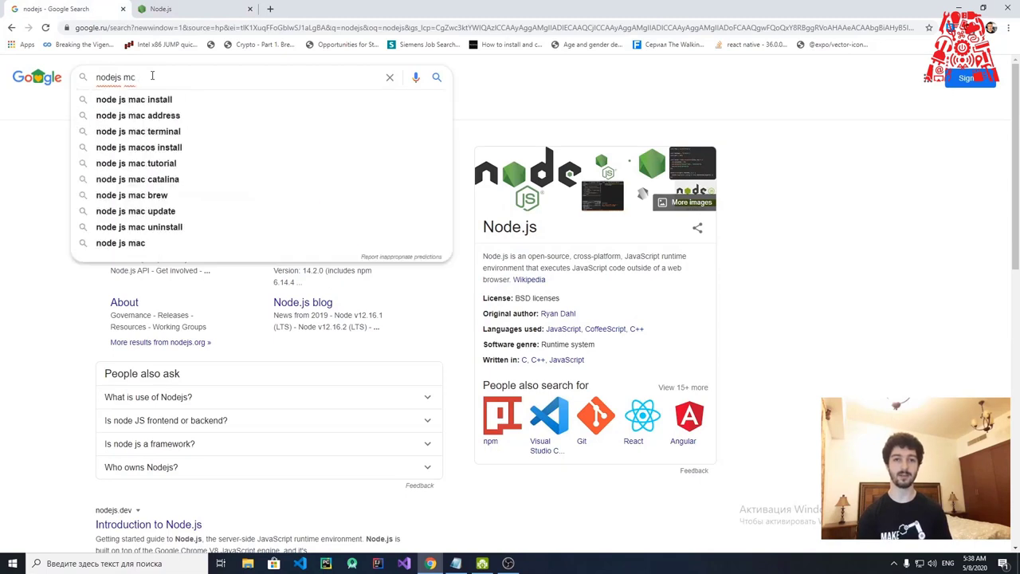
pyautogui.press('BackSpace')
pyautogui.press('BackSpace')
pyautogui.press('BackSpace')
pyautogui.hotkey('ctrl', 'Tab')
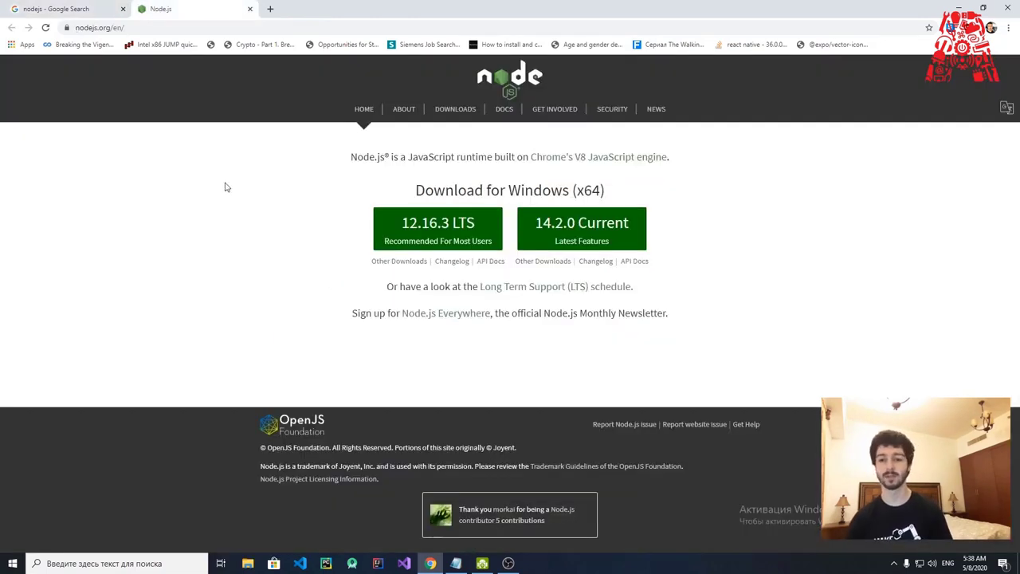
# Open the Node.js Previous Releases page through the other LTS downloads and check the required NodeJS version in the notes
pyautogui.moveTo(226, 188); pyautogui.dragTo(330, 211)
pyautogui.click(351, 223)
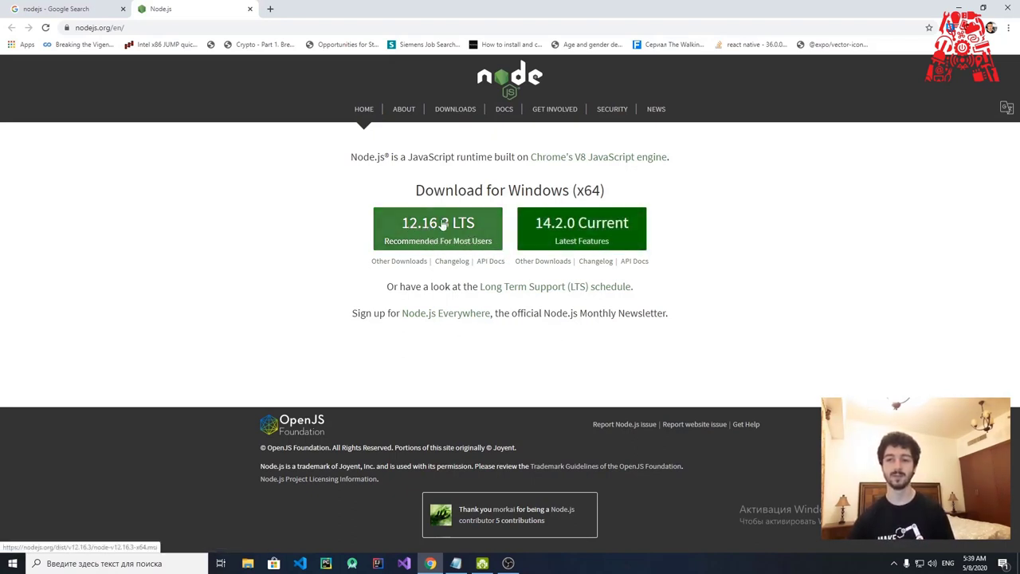
pyautogui.moveTo(378, 171); pyautogui.dragTo(504, 210)
pyautogui.click(718, 175)
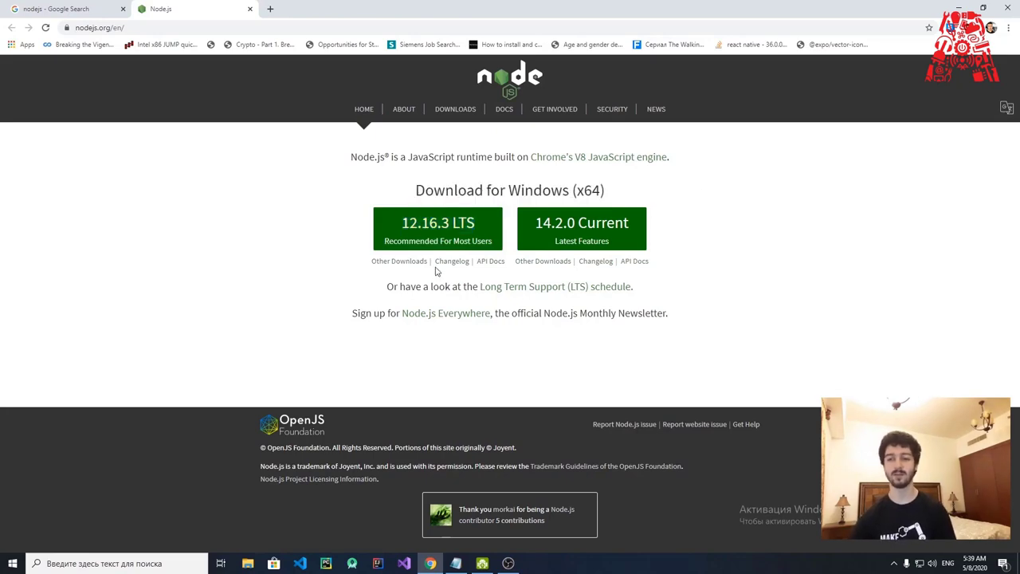
pyautogui.click(400, 262)
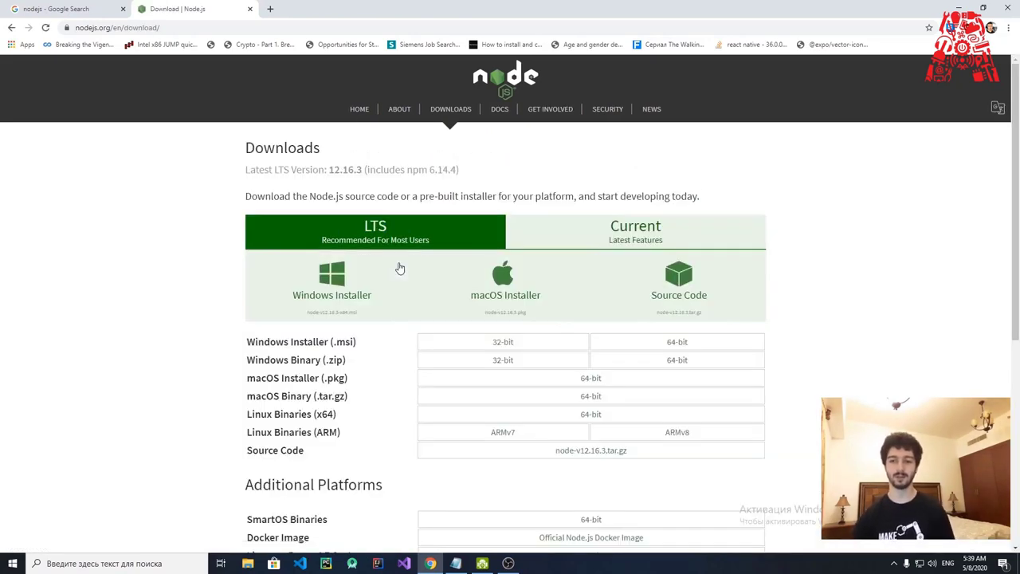
pyautogui.scroll(-2, 417, 294)
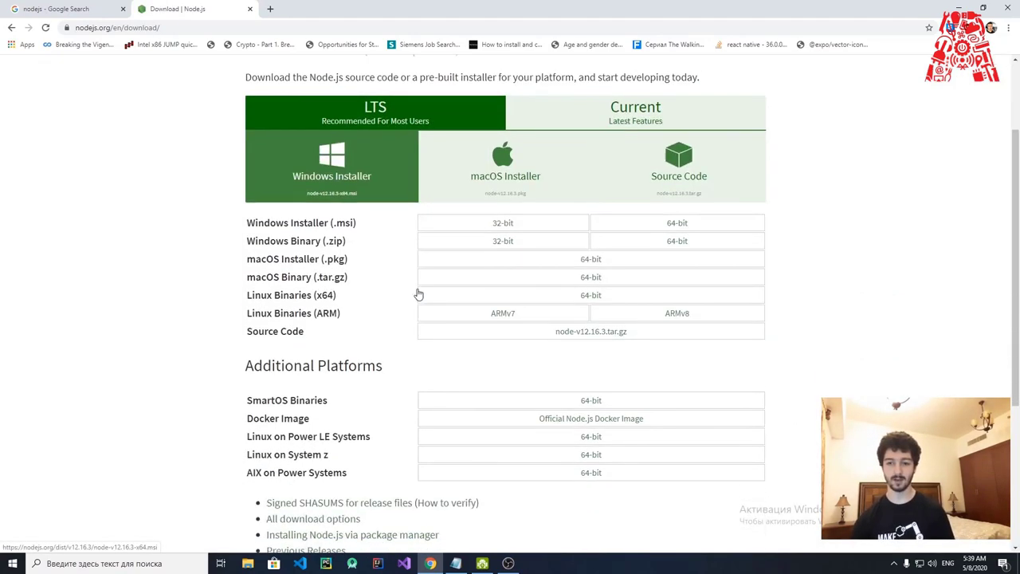
pyautogui.scroll(-2, 417, 293)
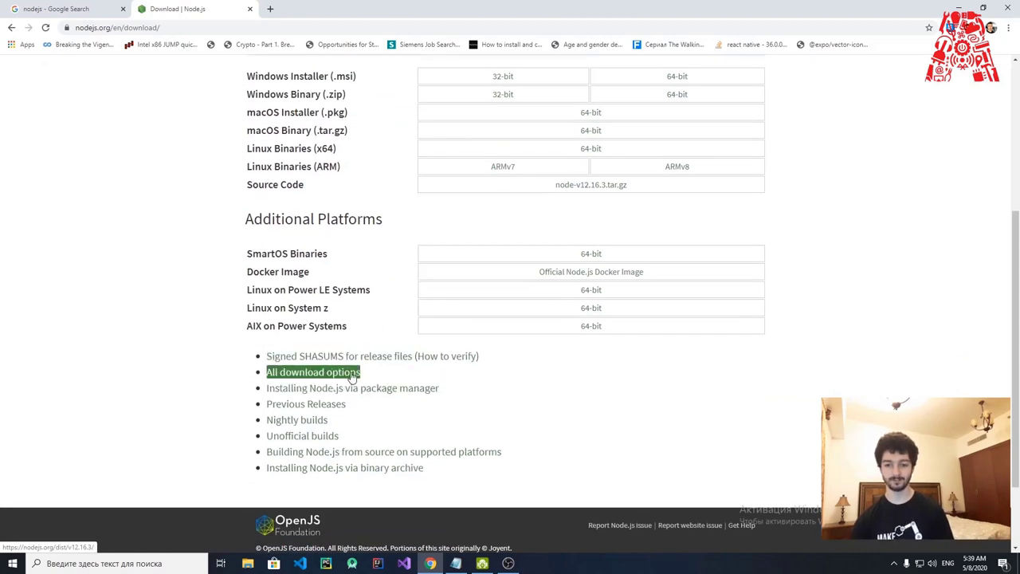
pyautogui.click(313, 405)
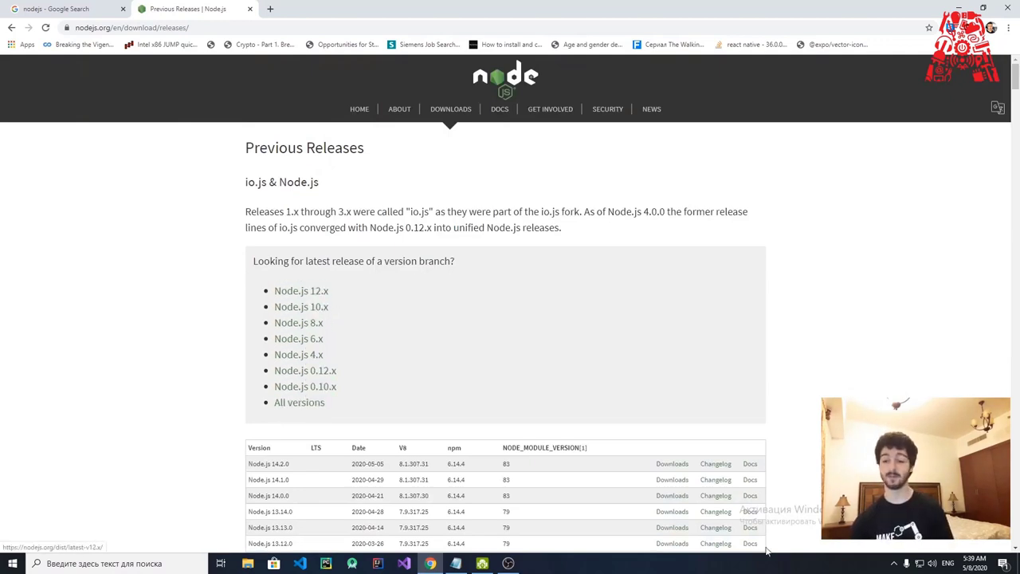
pyautogui.click(456, 564)
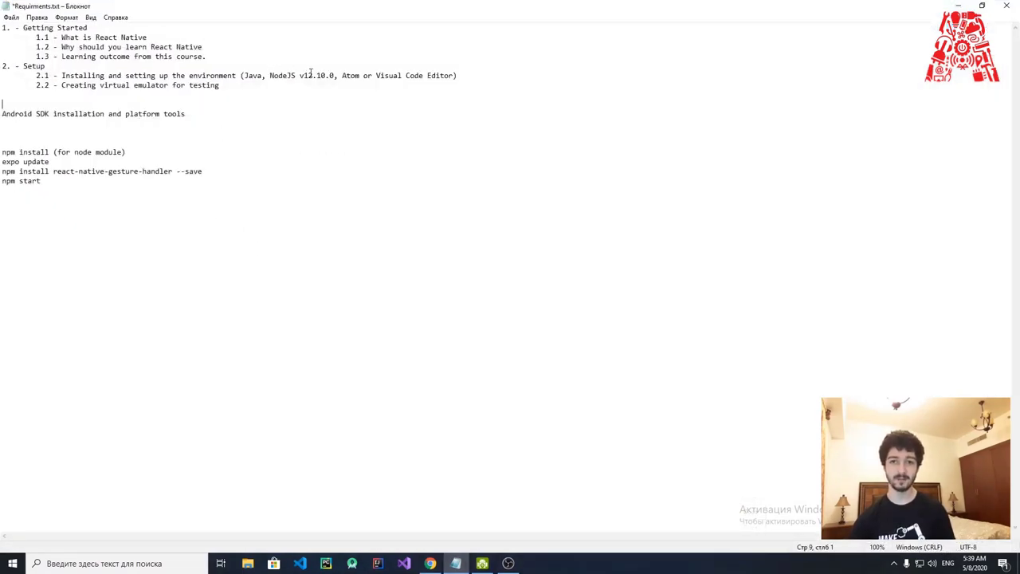
pyautogui.click(430, 564)
pyautogui.click(327, 295)
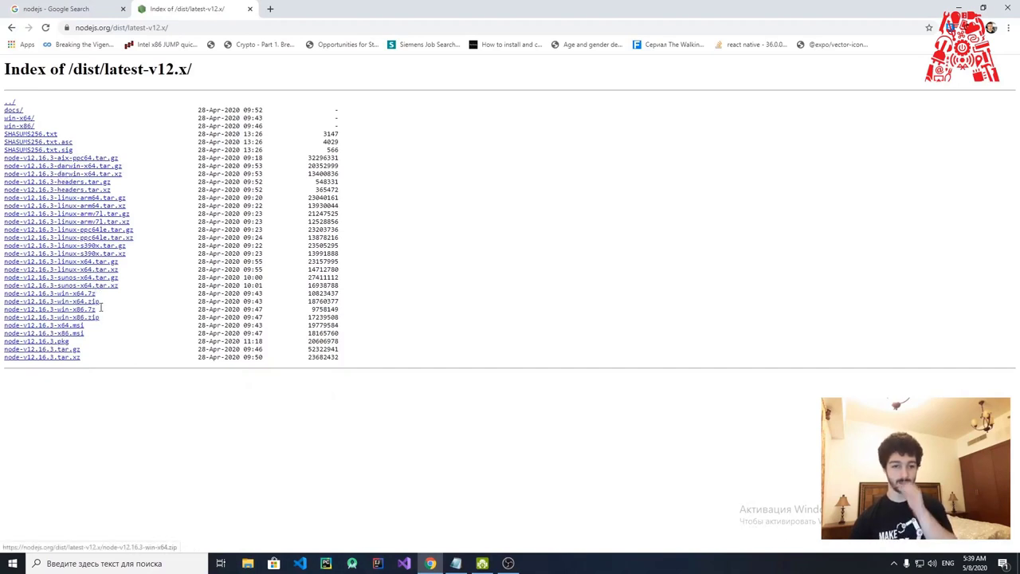
pyautogui.click(26, 119)
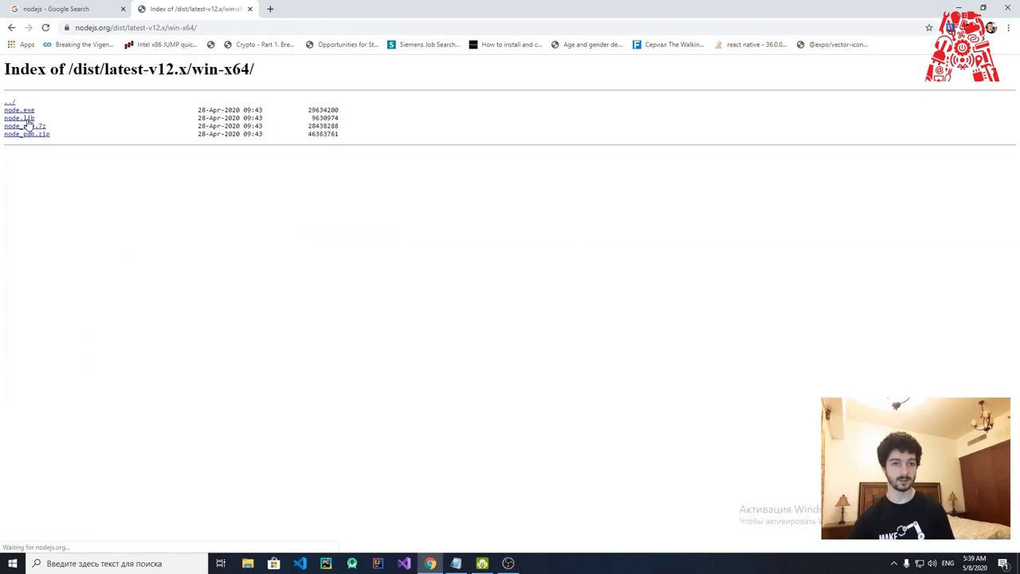
pyautogui.click(11, 27)
pyautogui.click(11, 28)
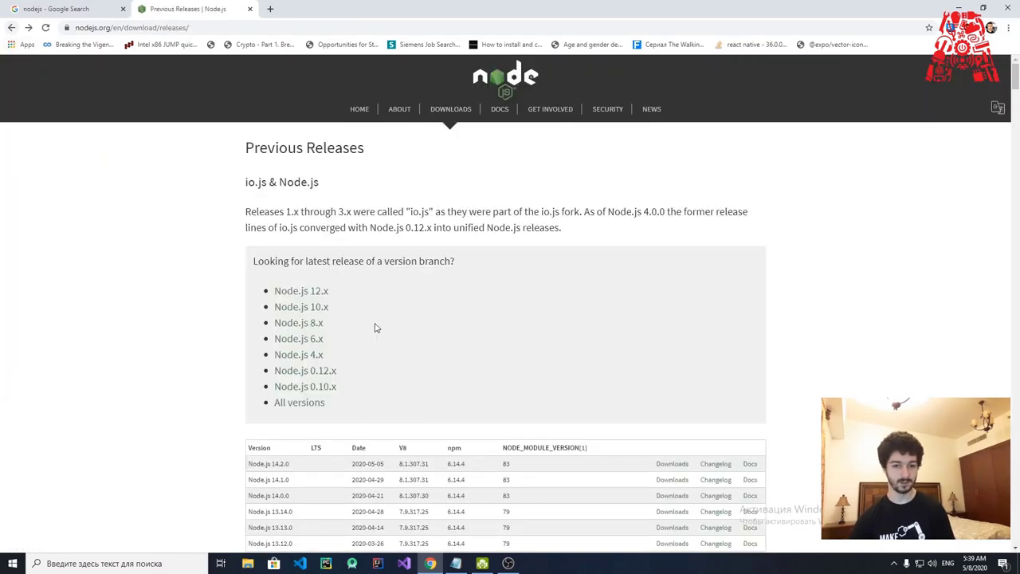
# Look through the previous releases table for the Node.js 12 versions
pyautogui.scroll(-15, 375, 326)
pyautogui.scroll(1, 303, 330)
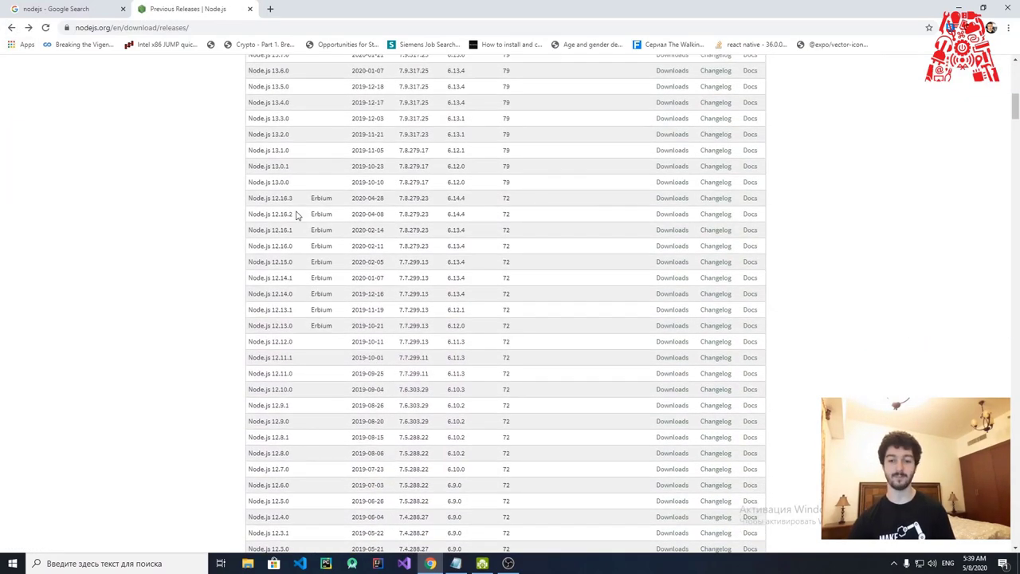
pyautogui.scroll(4, 342, 221)
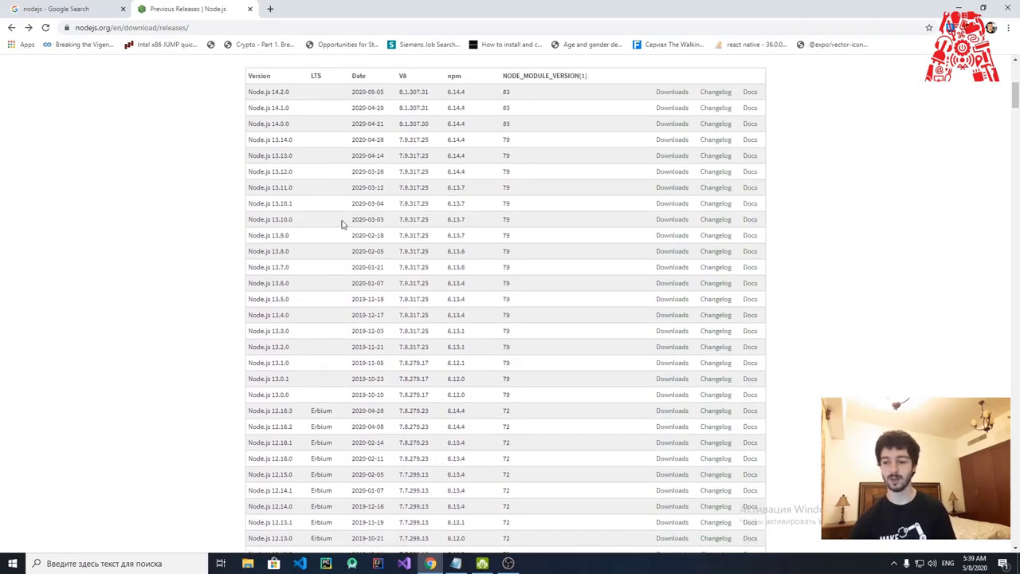
pyautogui.scroll(-1, 298, 274)
pyautogui.moveTo(292, 225); pyautogui.dragTo(291, 288)
pyautogui.moveTo(326, 322); pyautogui.dragTo(326, 332)
pyautogui.scroll(-1, 326, 333)
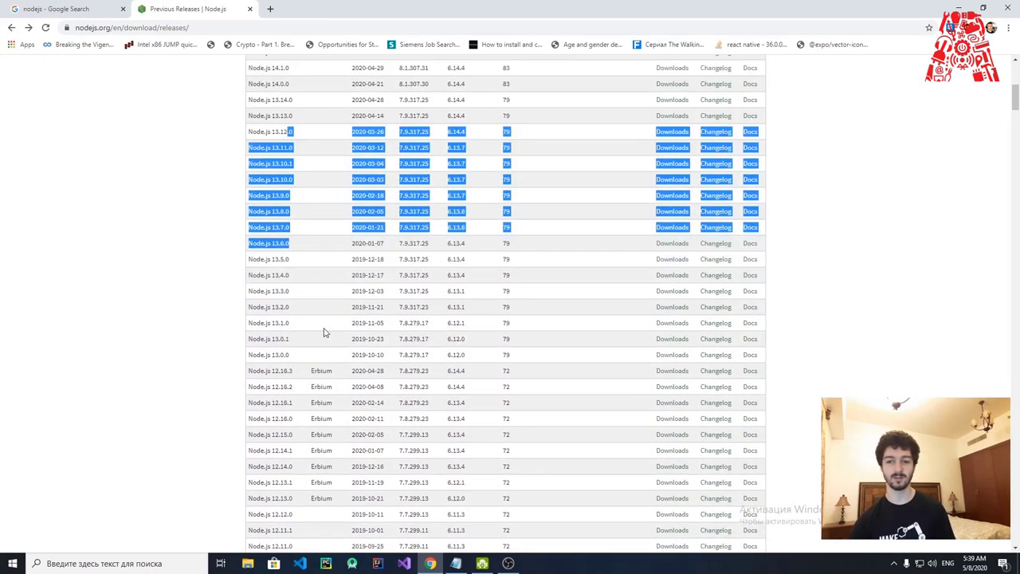
pyautogui.click(296, 326)
pyautogui.scroll(-2, 300, 329)
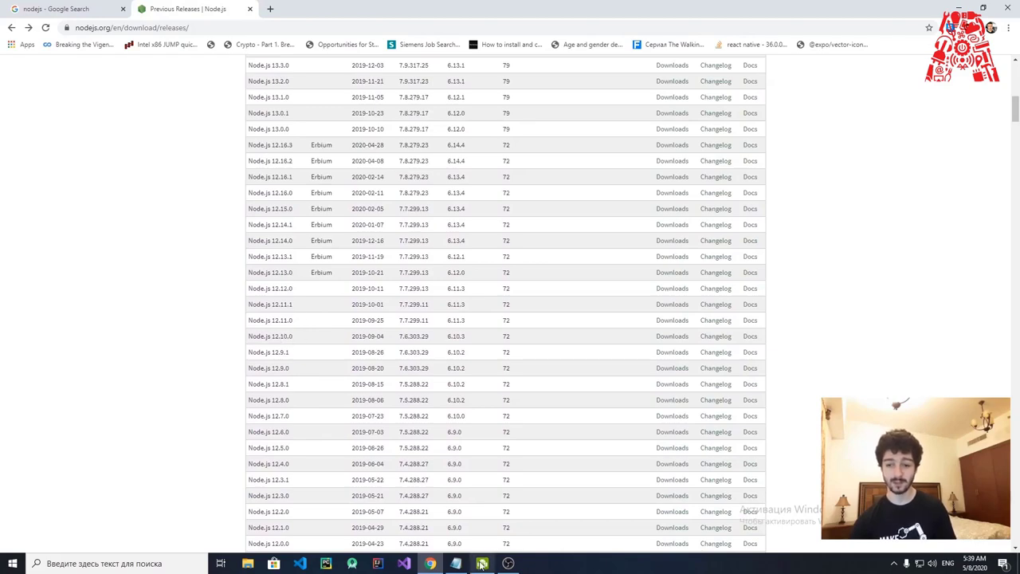
# Recheck the NodeJS version in the Requirments.txt notes and highlight the Node.js 12.10.0 row in the releases table
pyautogui.click(456, 563)
pyautogui.moveTo(324, 76); pyautogui.dragTo(334, 76)
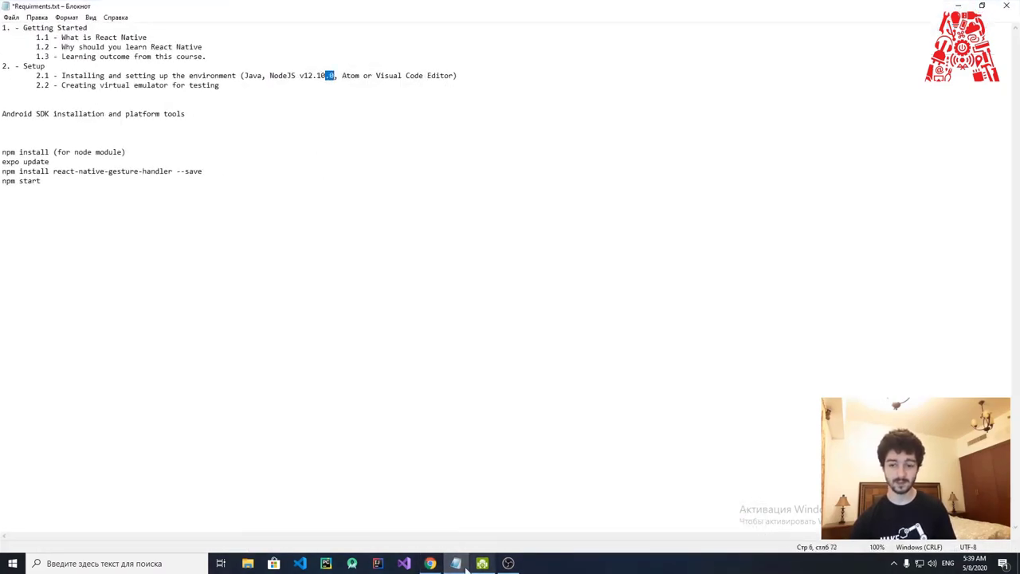
pyautogui.click(430, 563)
pyautogui.moveTo(281, 338); pyautogui.dragTo(547, 336)
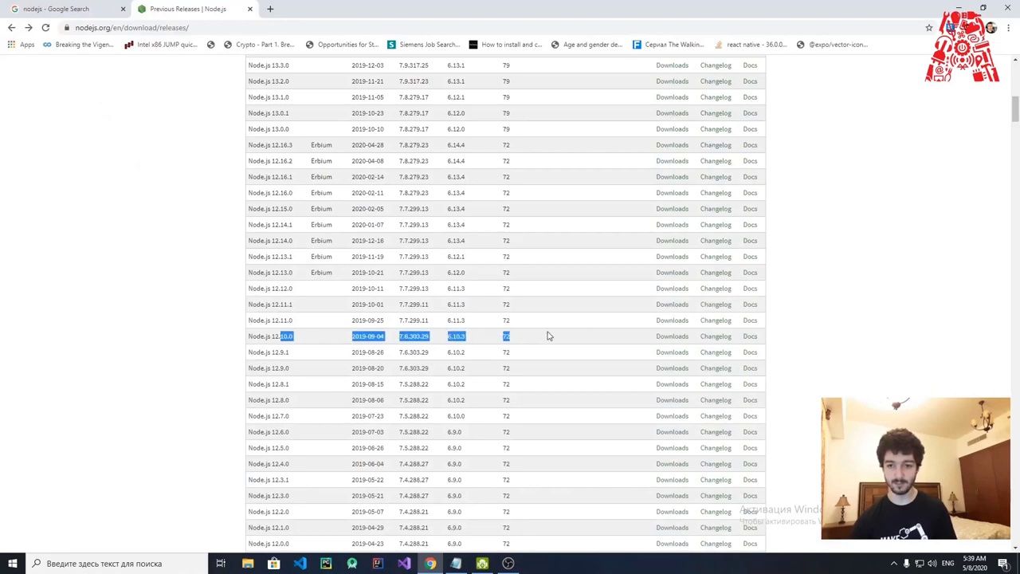
# Download node-v12.10.0-x64.msi from the Node.js 12.10.0 release files and launch the installer
pyautogui.click(672, 337)
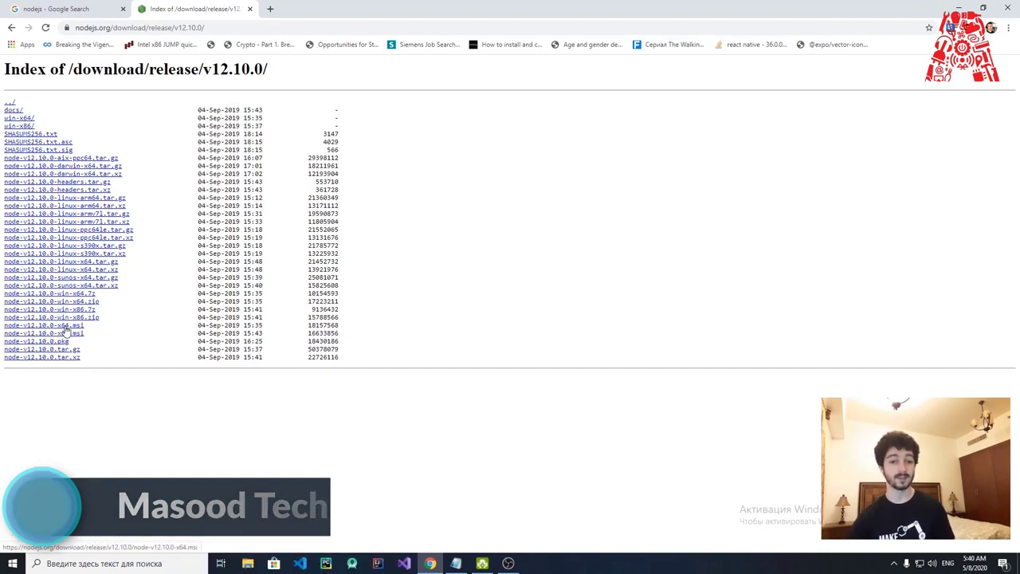
pyautogui.click(75, 327)
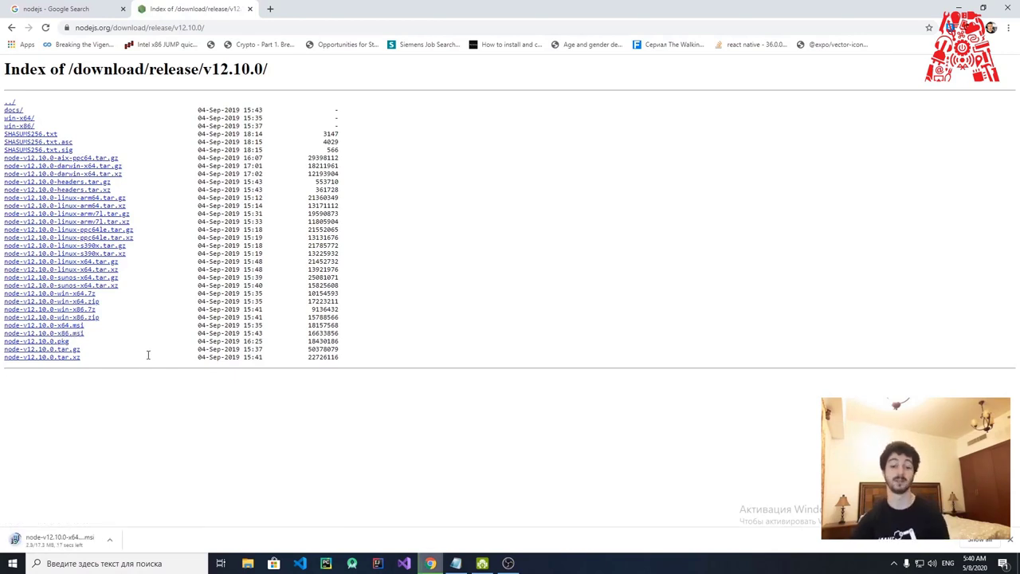
pyautogui.click(60, 540)
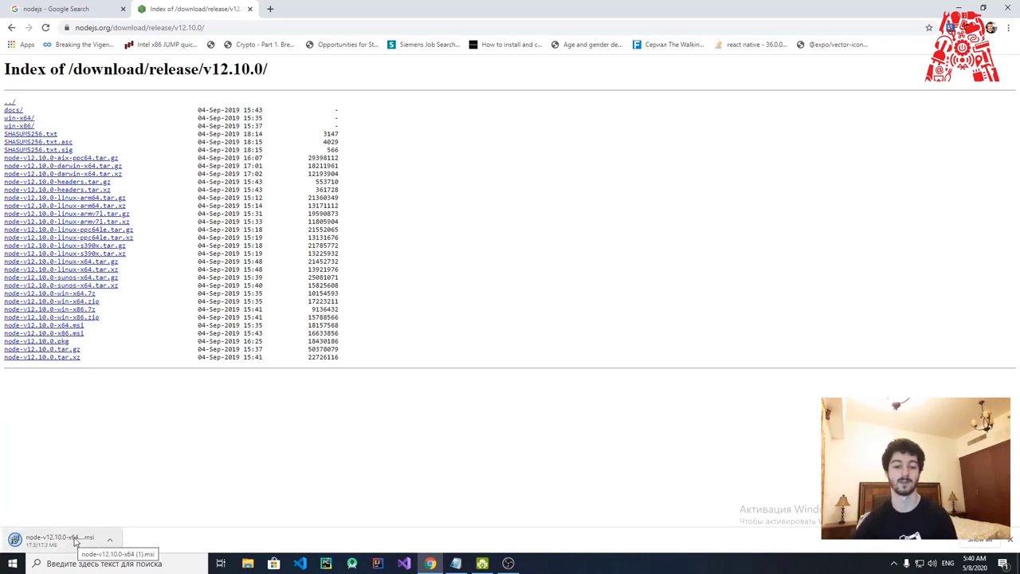
pyautogui.click(52, 540)
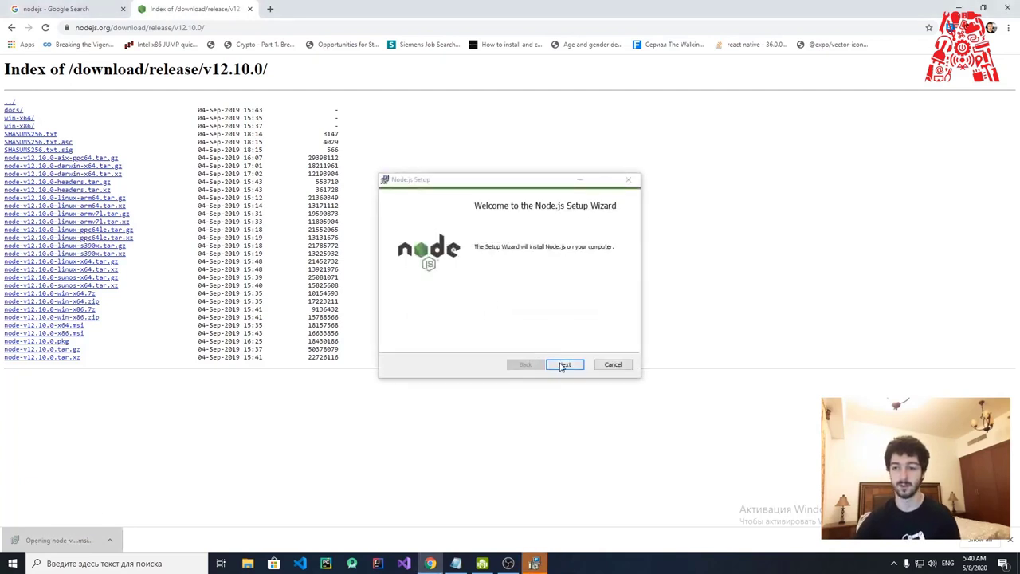
# Install Node.js with the license accepted, the default destination folder and features, and without the tools for native modules
pyautogui.click(564, 364)
pyautogui.click(511, 341)
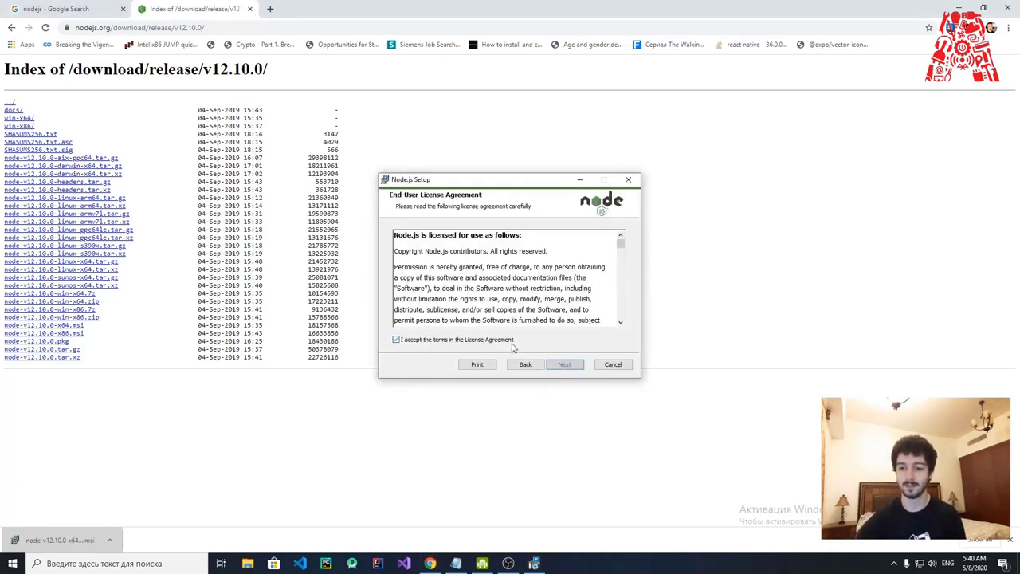
pyautogui.click(561, 366)
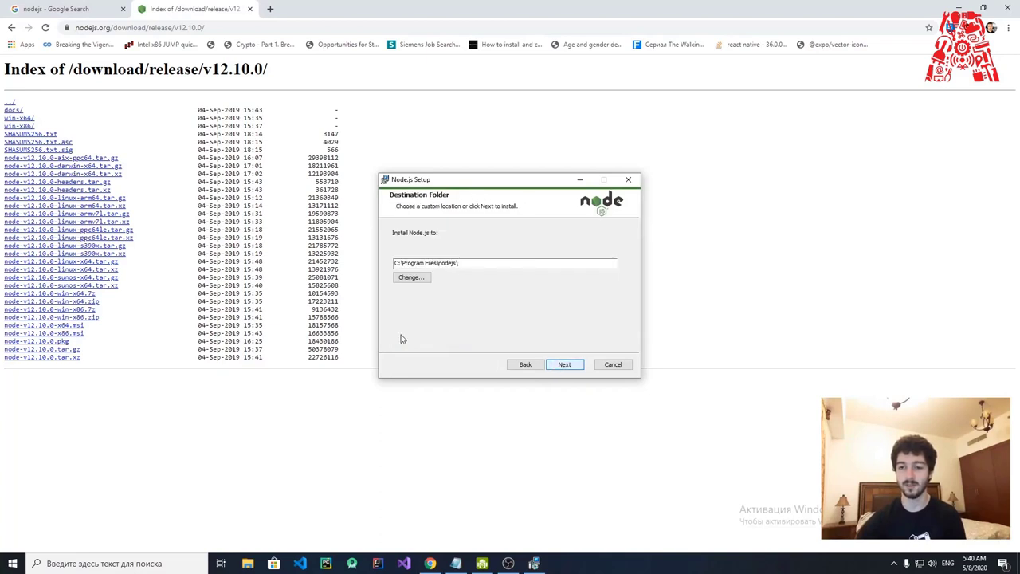
pyautogui.click(572, 368)
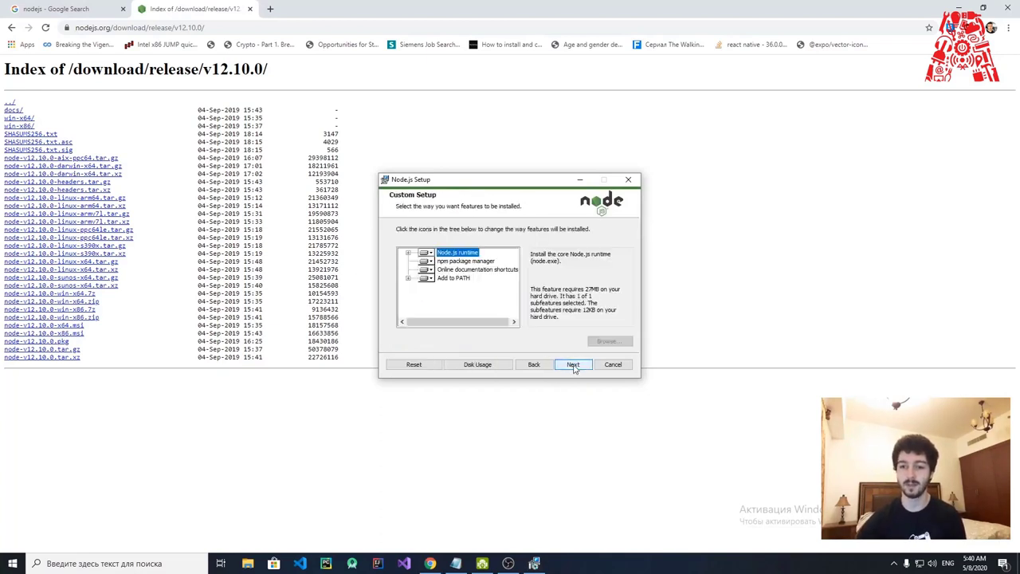
pyautogui.click(571, 365)
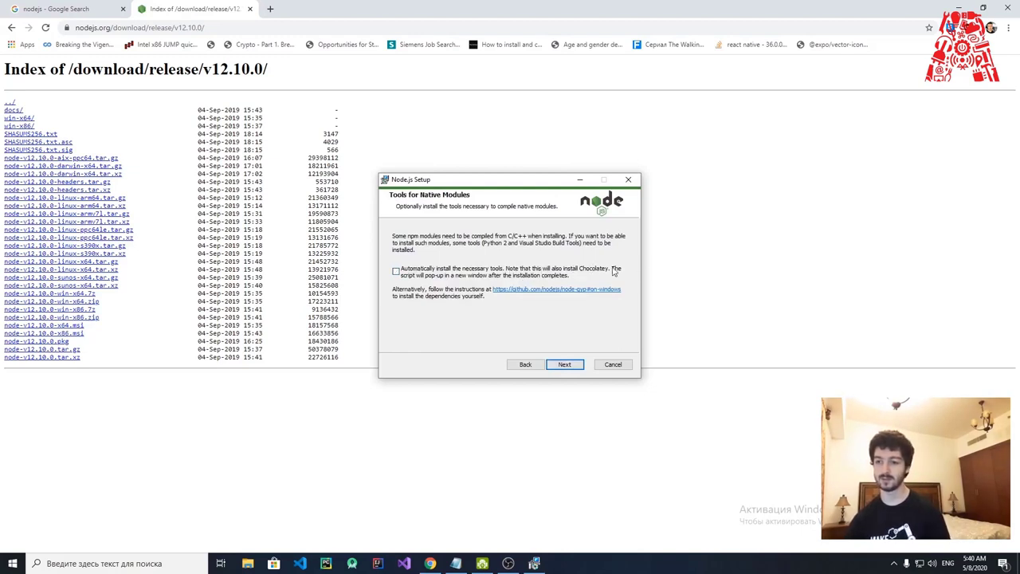
pyautogui.click(564, 363)
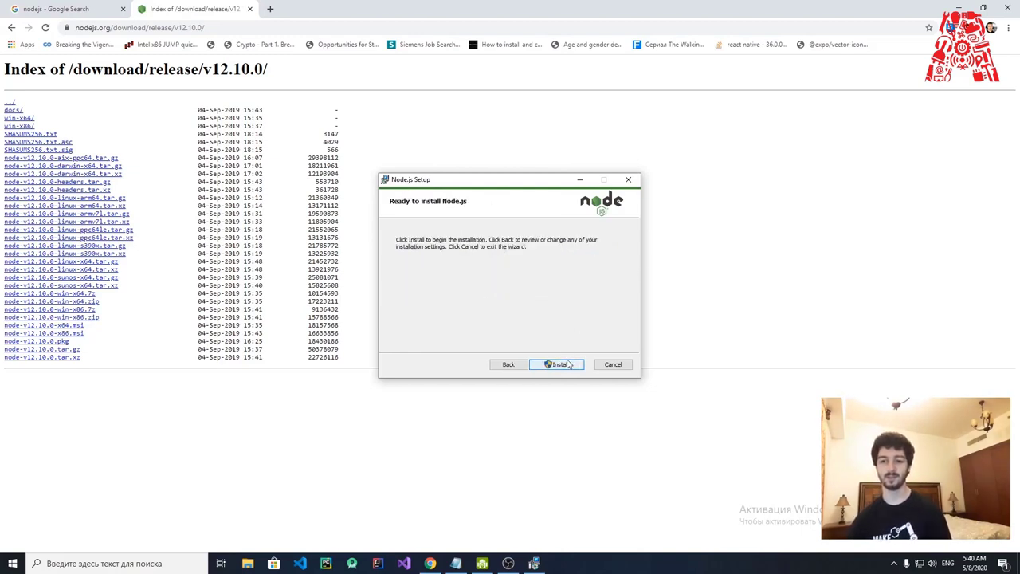
pyautogui.click(553, 363)
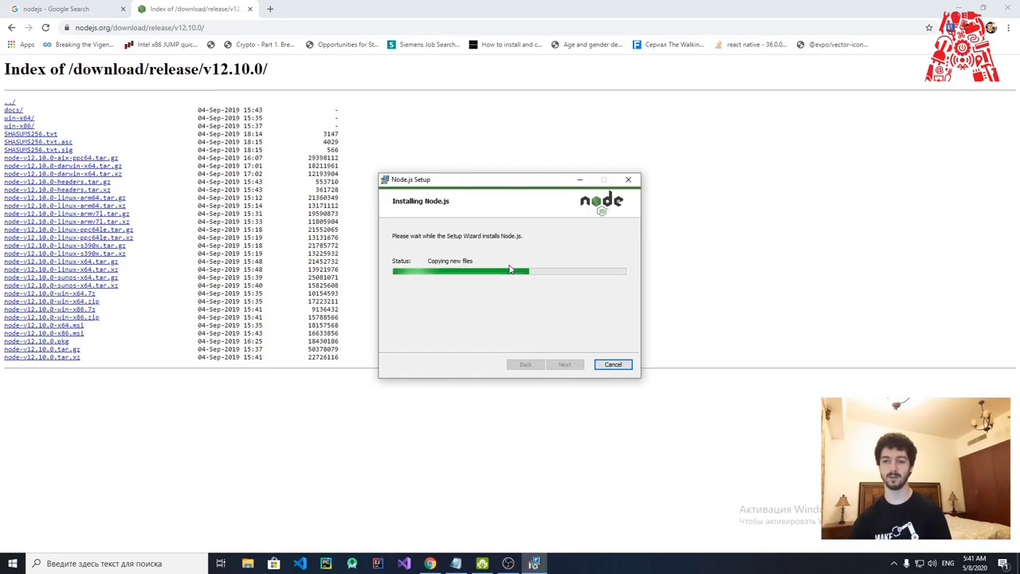
pyautogui.click(555, 363)
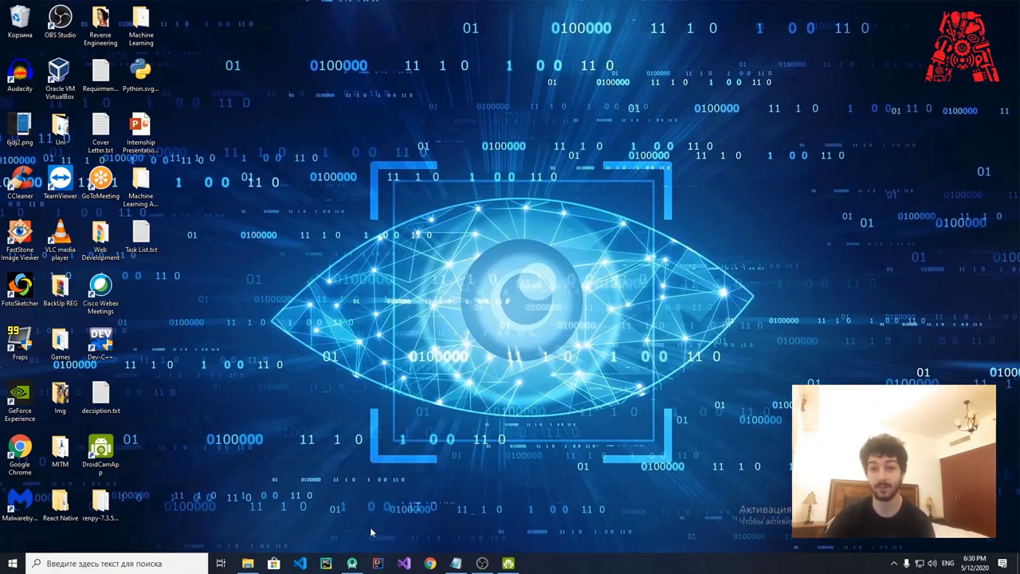
# Search Google for "android studio", open the official Android Studio download page, and close the browser
pyautogui.click(429, 563)
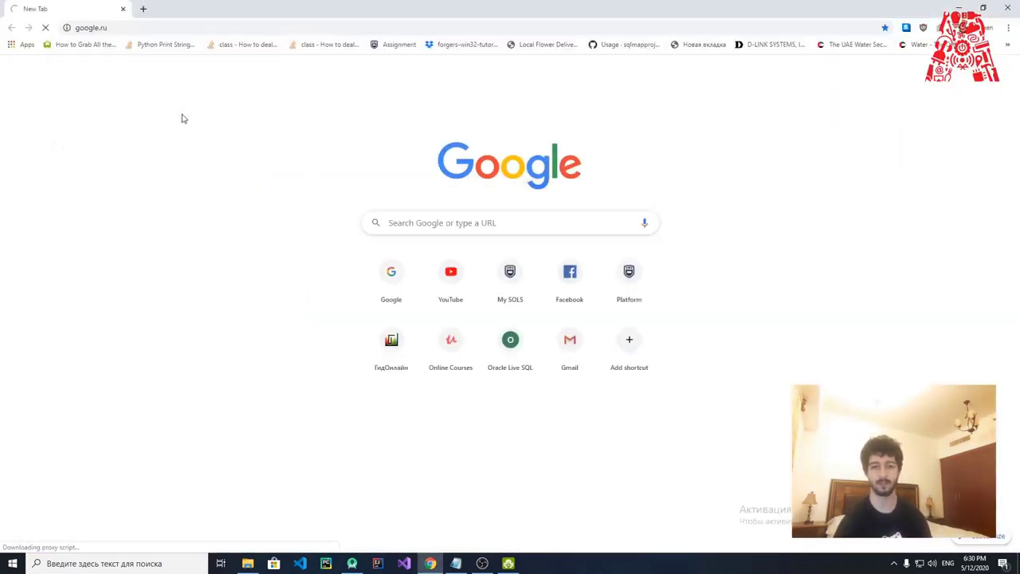
pyautogui.write('andr')
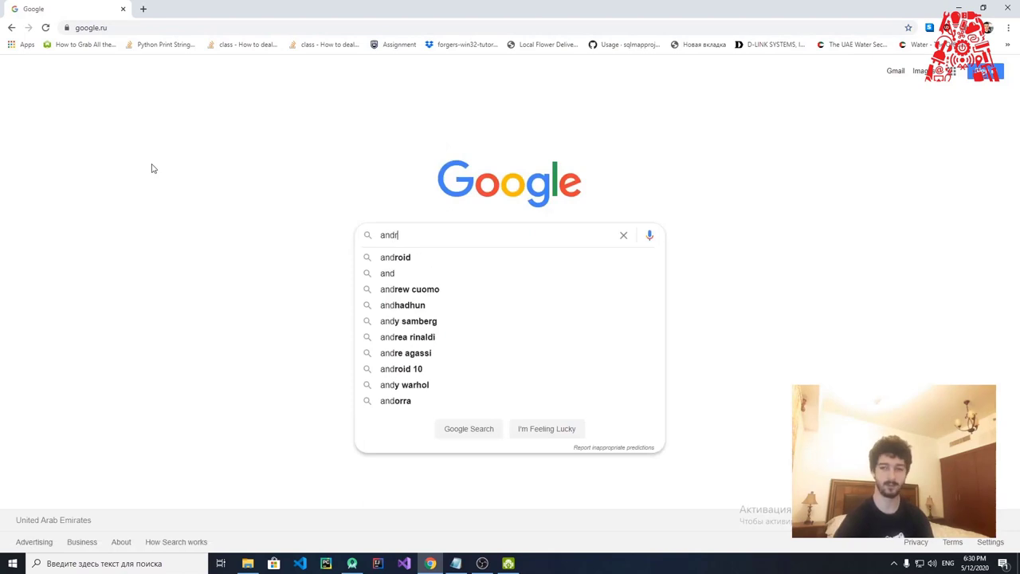
pyautogui.write('oid studio')
pyautogui.press('Return')
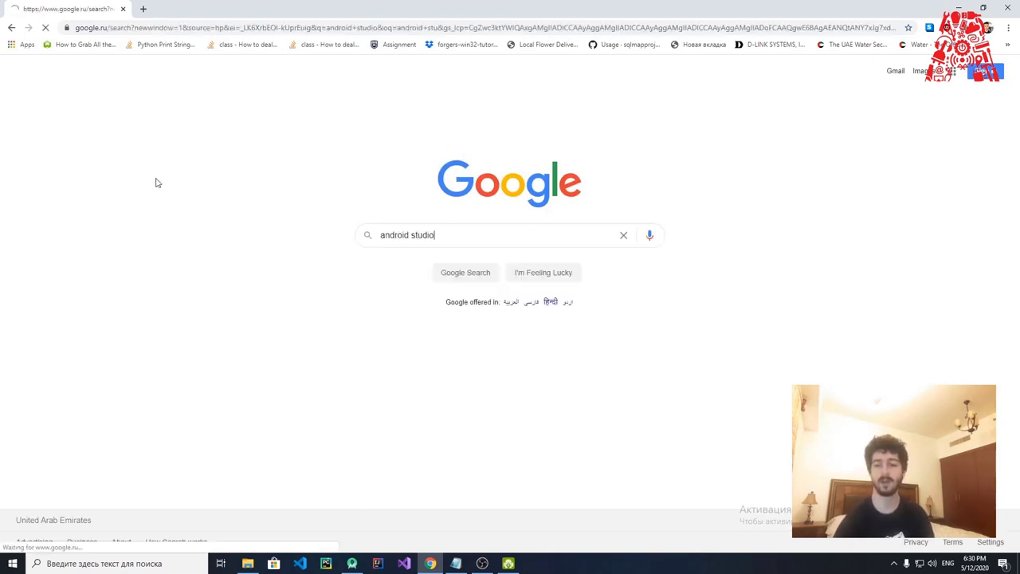
pyautogui.click(146, 171)
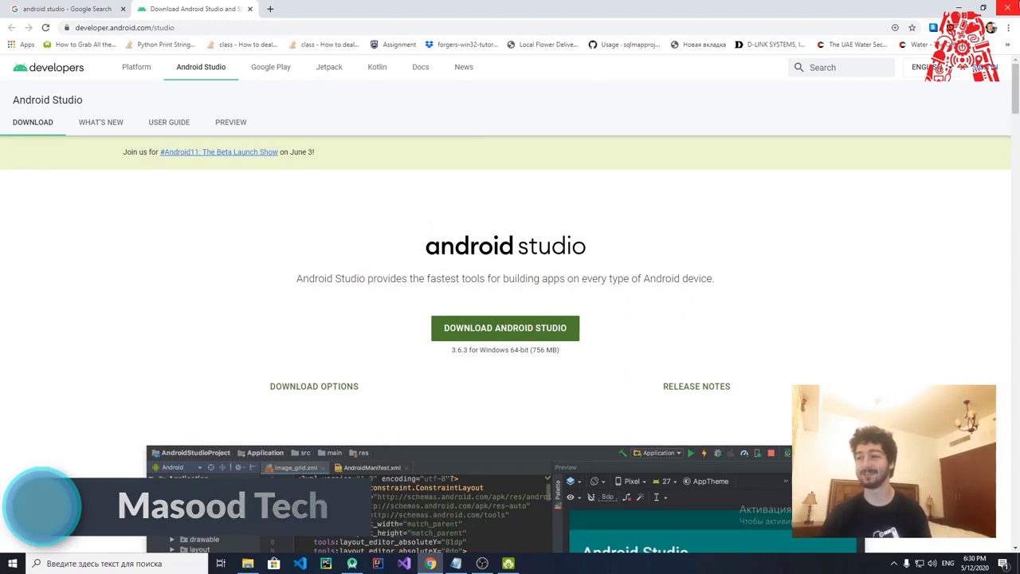
pyautogui.click(987, 7)
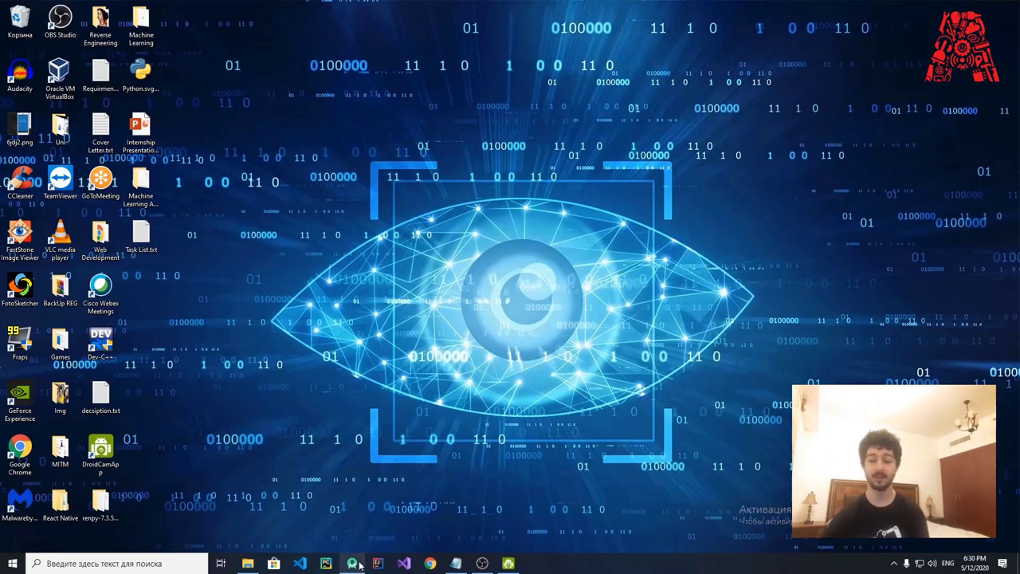
# Switch to Android Studio and open the Android Virtual Device Manager
pyautogui.moveTo(352, 563)
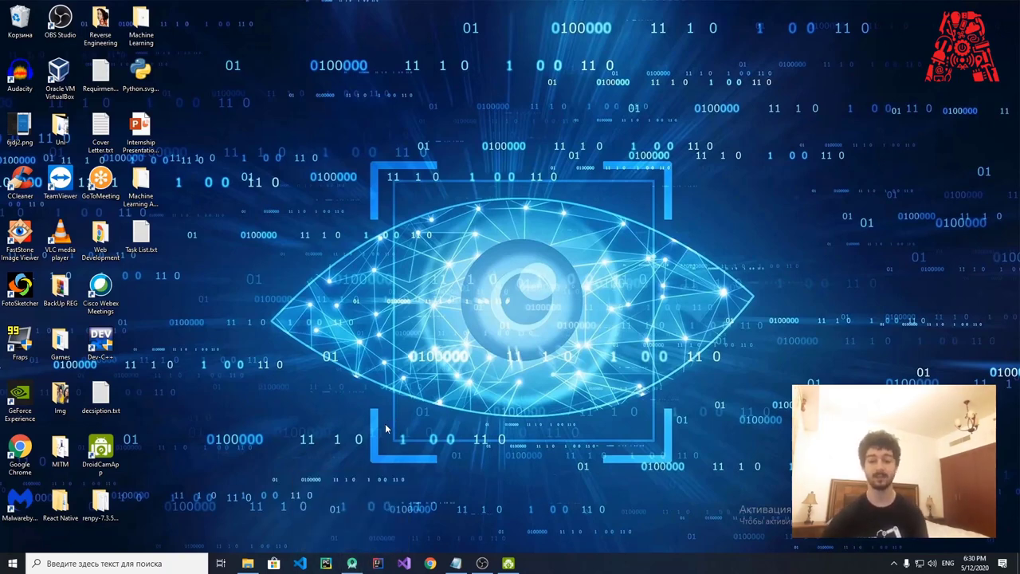
pyautogui.click(351, 563)
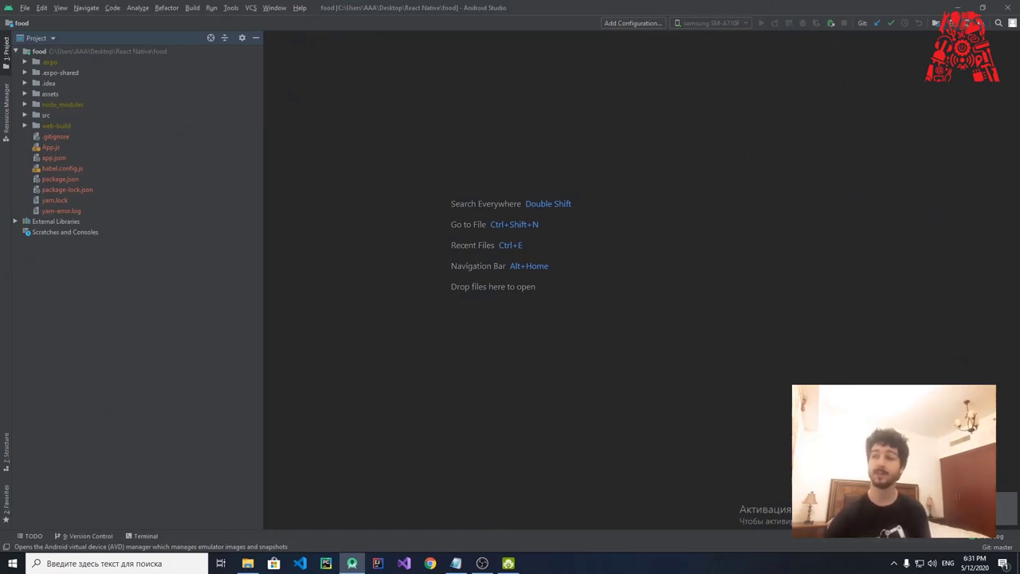
pyautogui.click(966, 22)
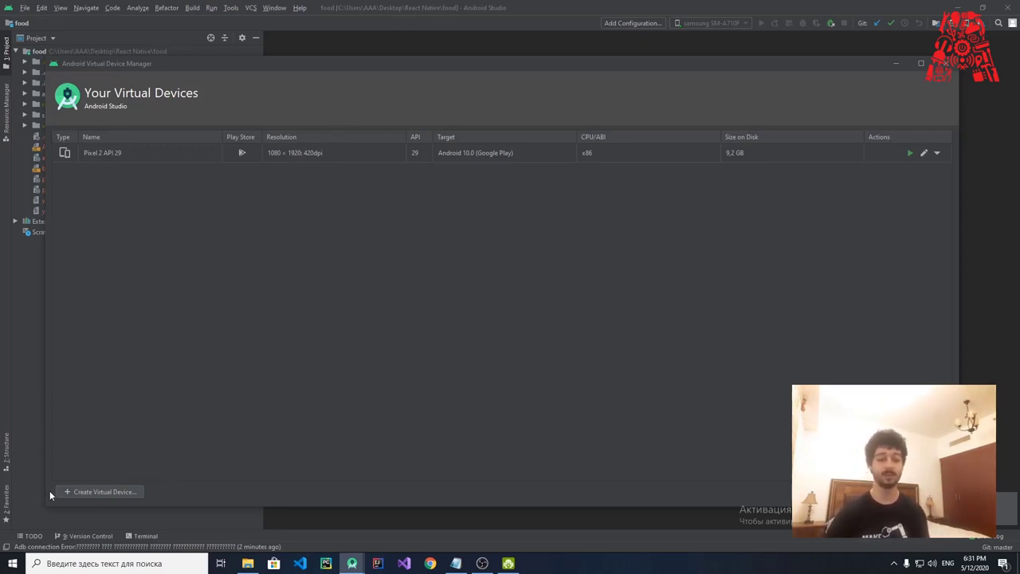
# Start a new virtual device using the Pixel 2 phone definition and continue to the system image selection
pyautogui.click(84, 492)
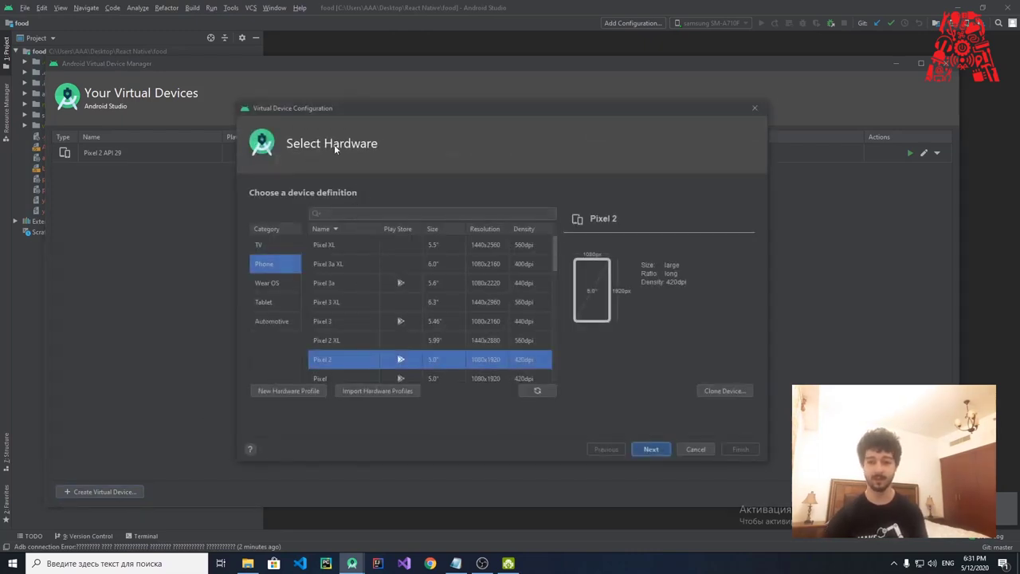
pyautogui.scroll(-3, 463, 321)
pyautogui.scroll(3, 457, 342)
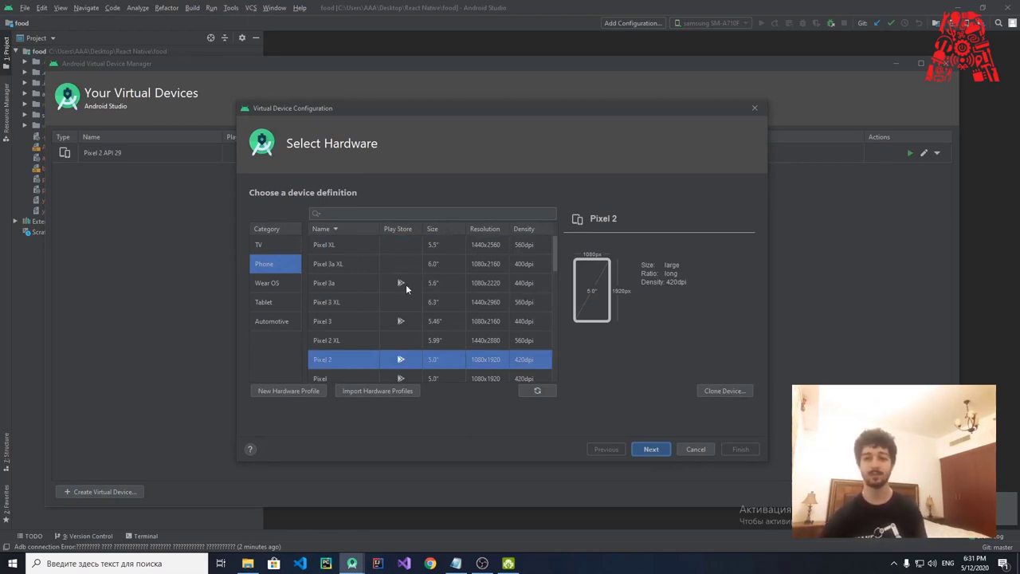
pyautogui.scroll(-2, 408, 276)
pyautogui.scroll(1, 410, 278)
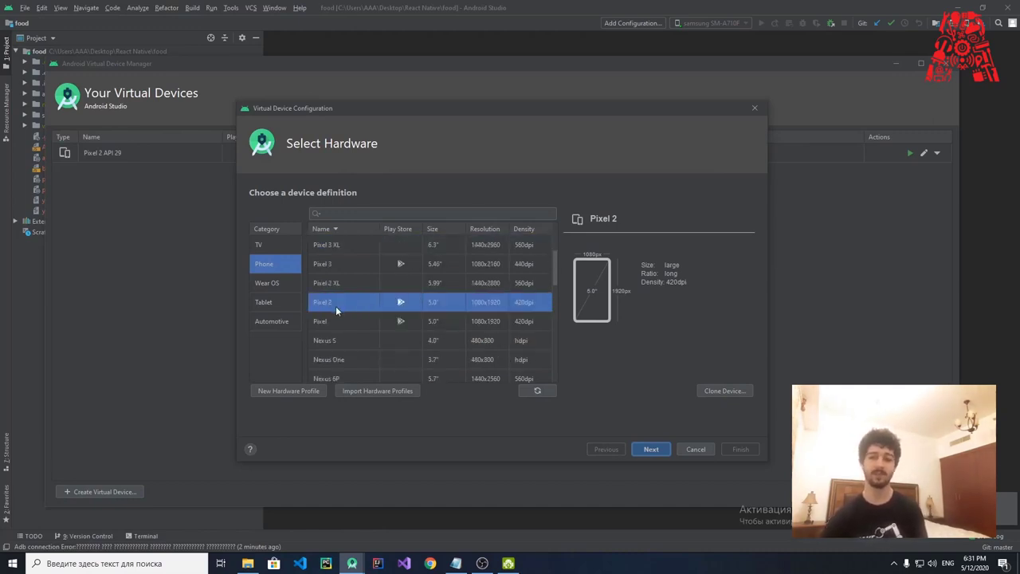
pyautogui.click(646, 449)
# Look through the recommended Q, Pie and Oreo system images and cancel the new virtual device
pyautogui.click(361, 273)
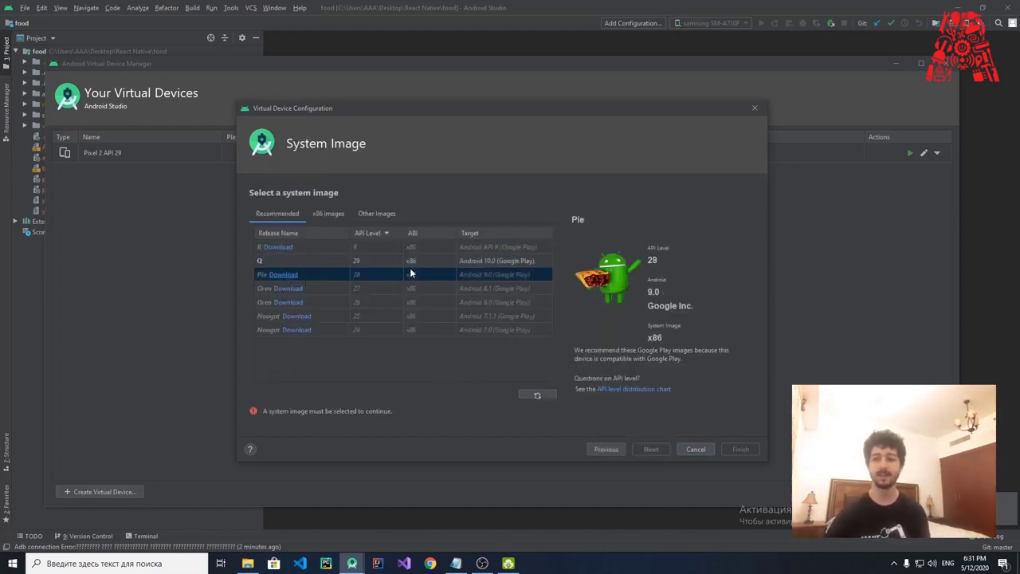
pyautogui.click(419, 261)
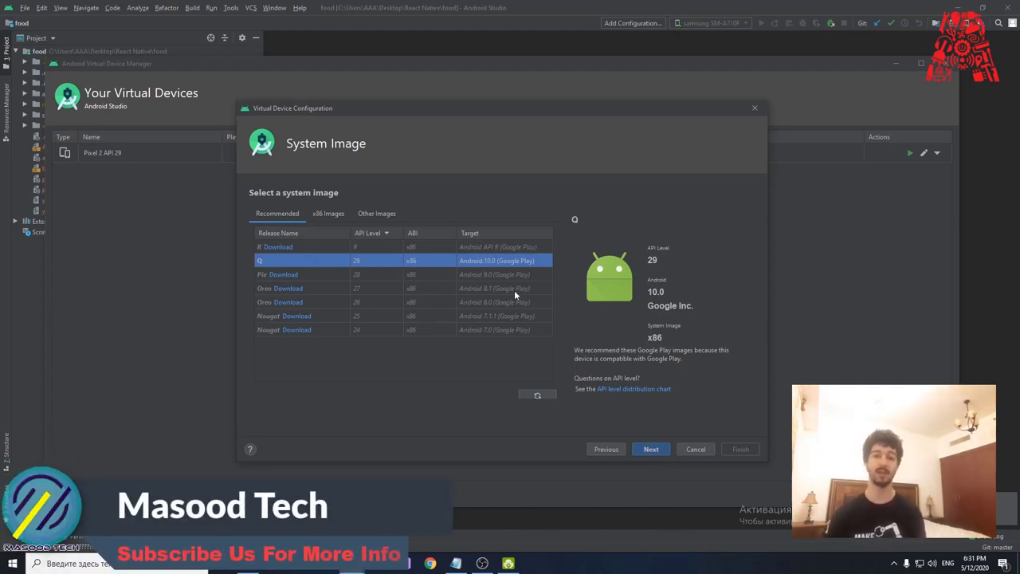
pyautogui.click(330, 287)
pyautogui.click(333, 301)
pyautogui.click(367, 276)
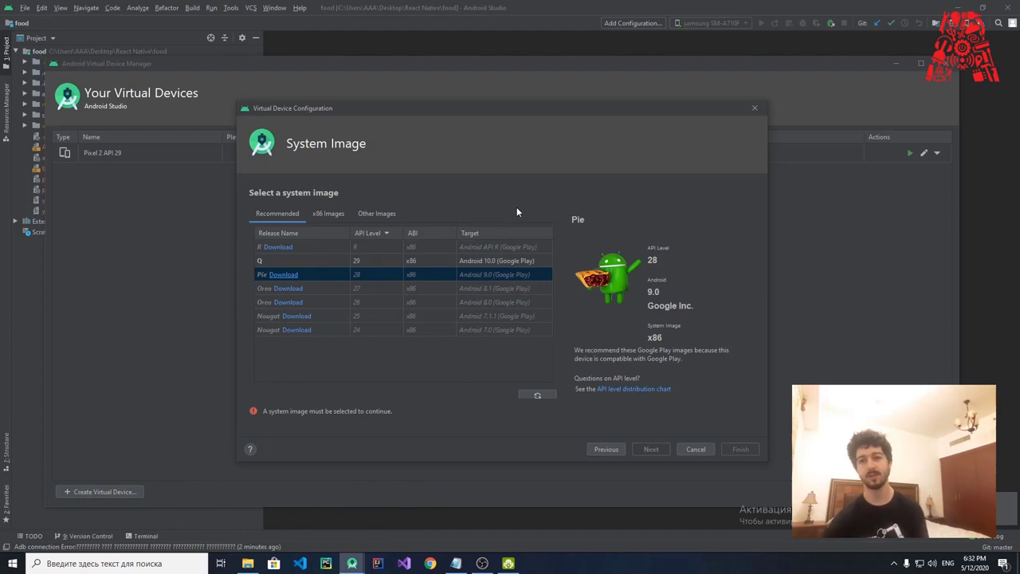
pyautogui.click(687, 444)
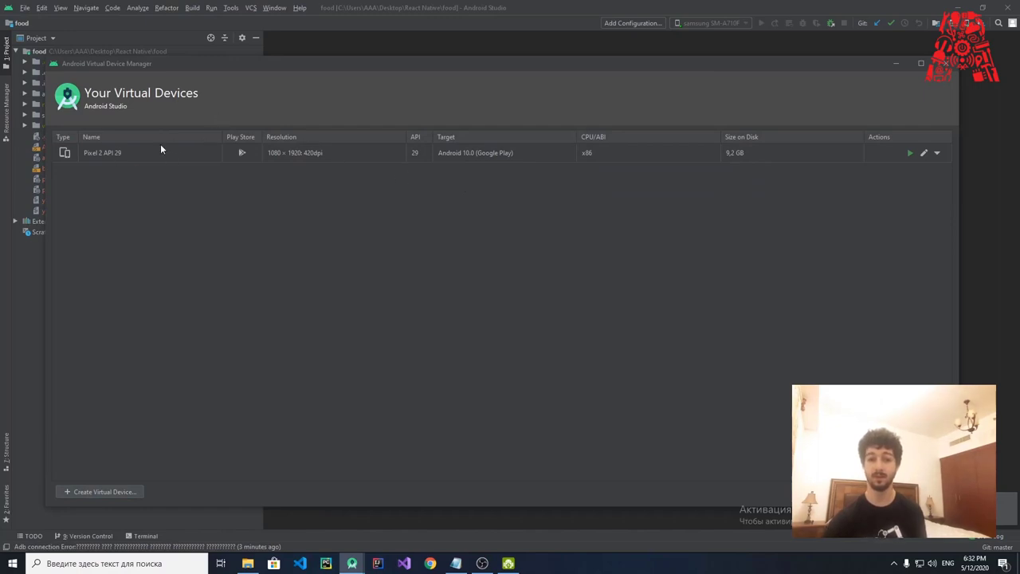
# Launch the existing Pixel 2 API 29 virtual device and try out its home screen
pyautogui.click(910, 153)
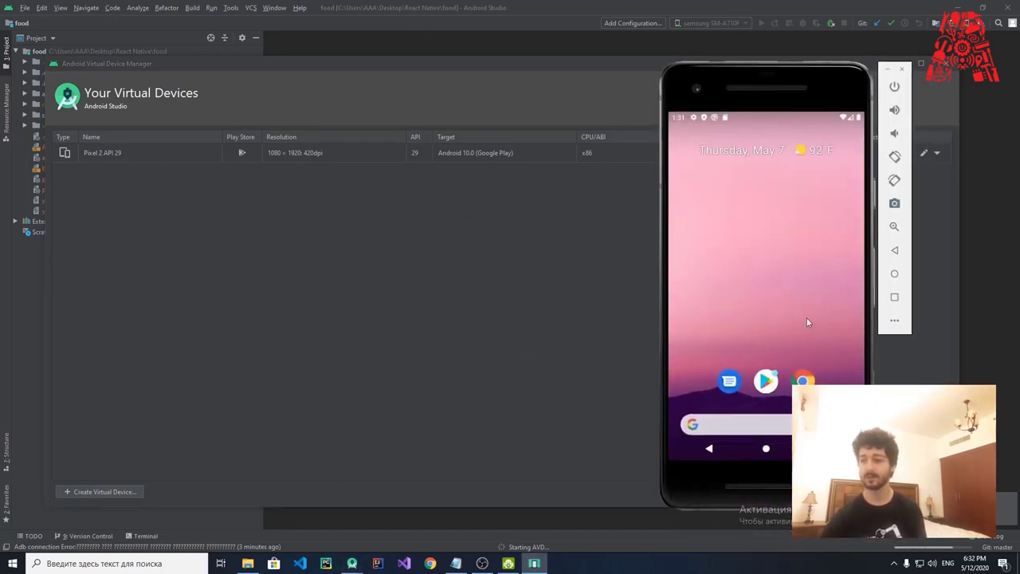
pyautogui.moveTo(701, 255); pyautogui.dragTo(649, 285)
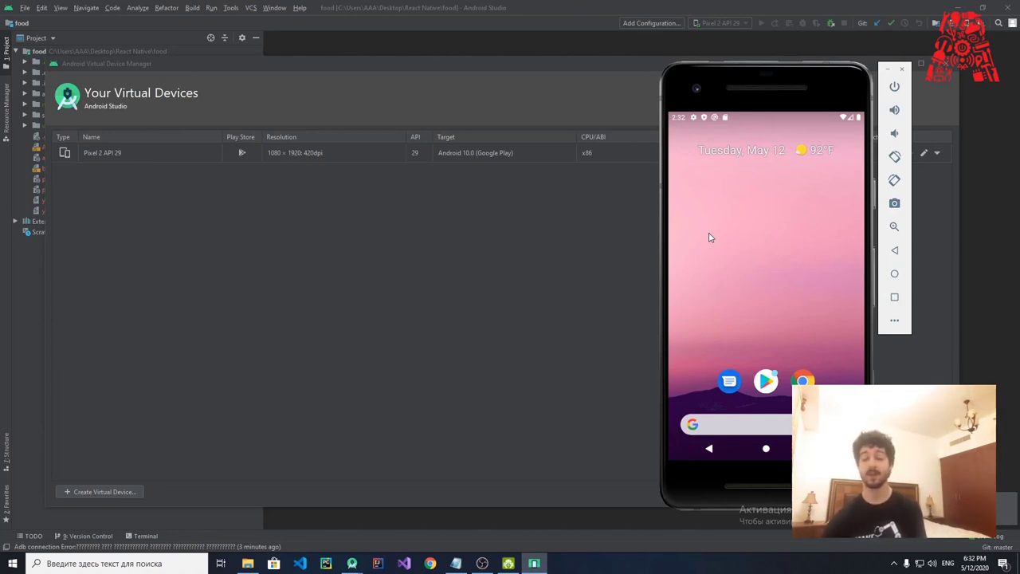
pyautogui.click(724, 139)
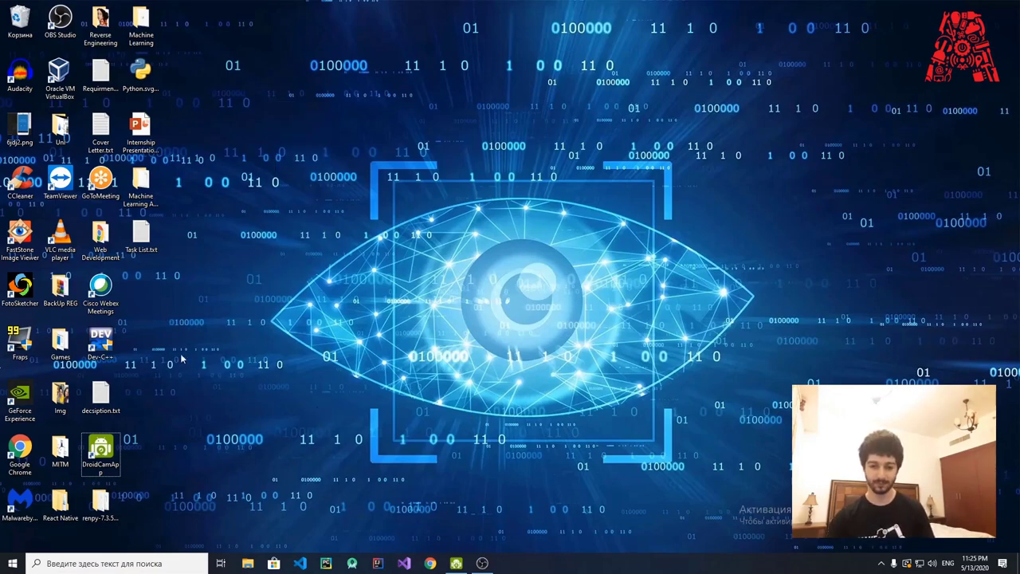
# Open Requirments.txt from the desktop, check the Android SDK PATH entries, and minimize the notes
pyautogui.doubleClick(100, 75)
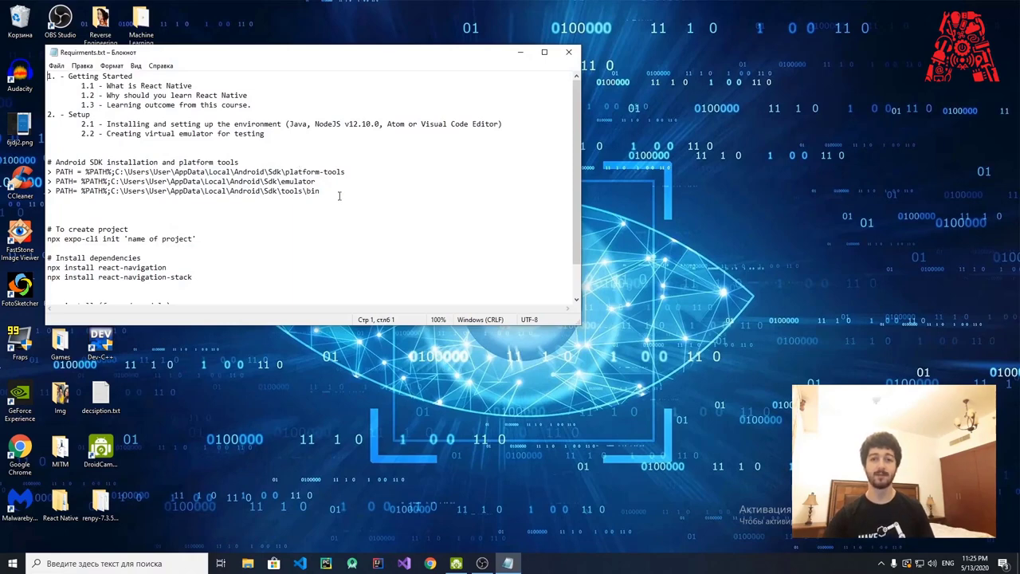
pyautogui.moveTo(335, 193); pyautogui.dragTo(264, 172)
pyautogui.click(282, 181)
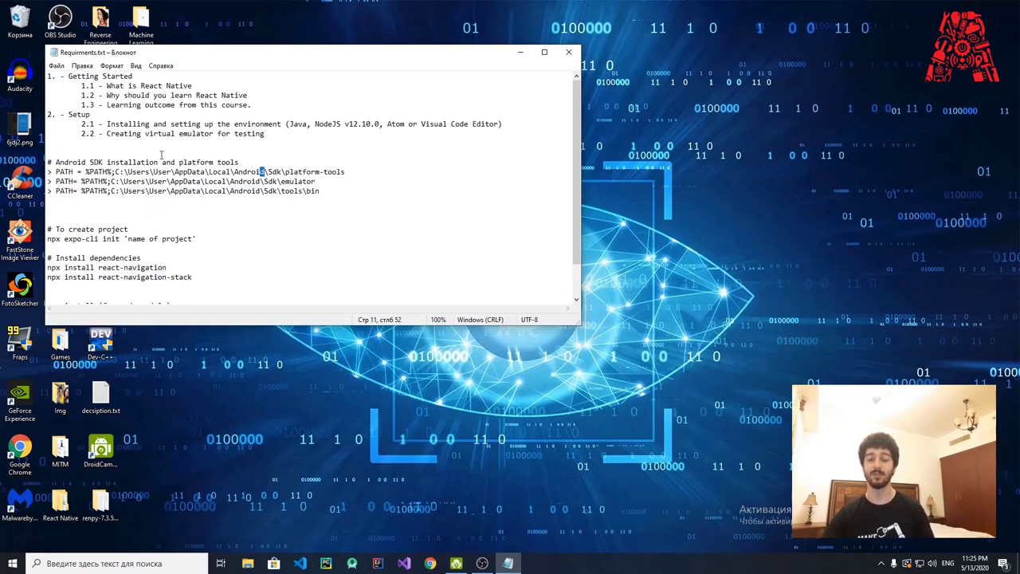
pyautogui.moveTo(273, 52); pyautogui.dragTo(209, 176)
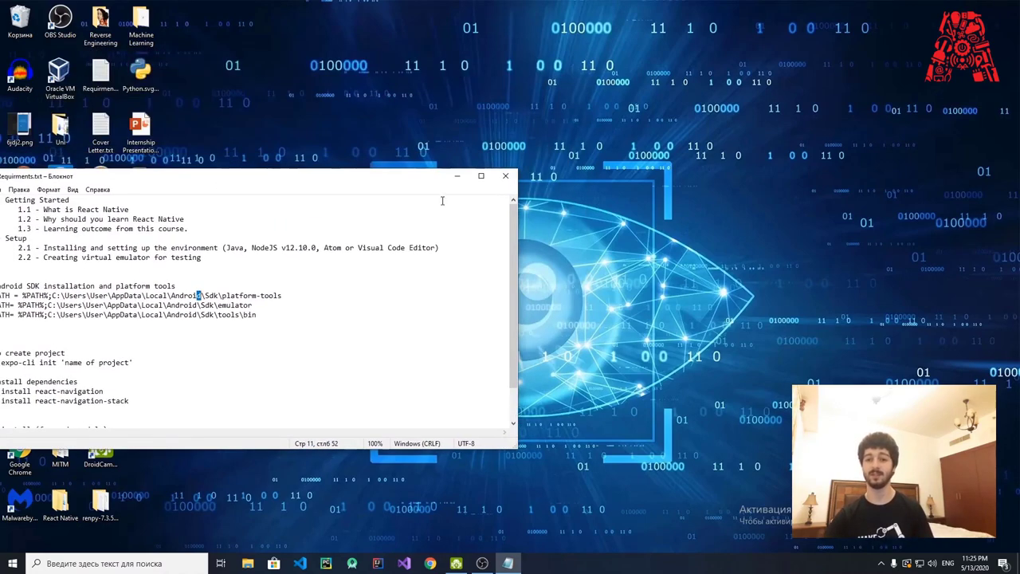
pyautogui.click(458, 177)
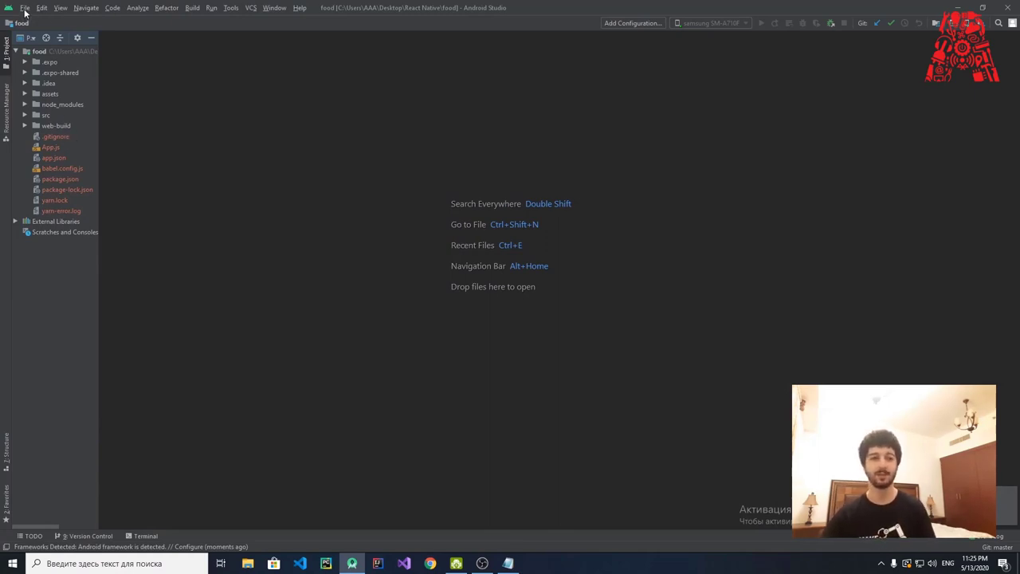
# Review the Android SDK settings for installed platforms and SDK tools, close the settings, and minimize Android Studio
pyautogui.click(25, 14)
pyautogui.click(39, 75)
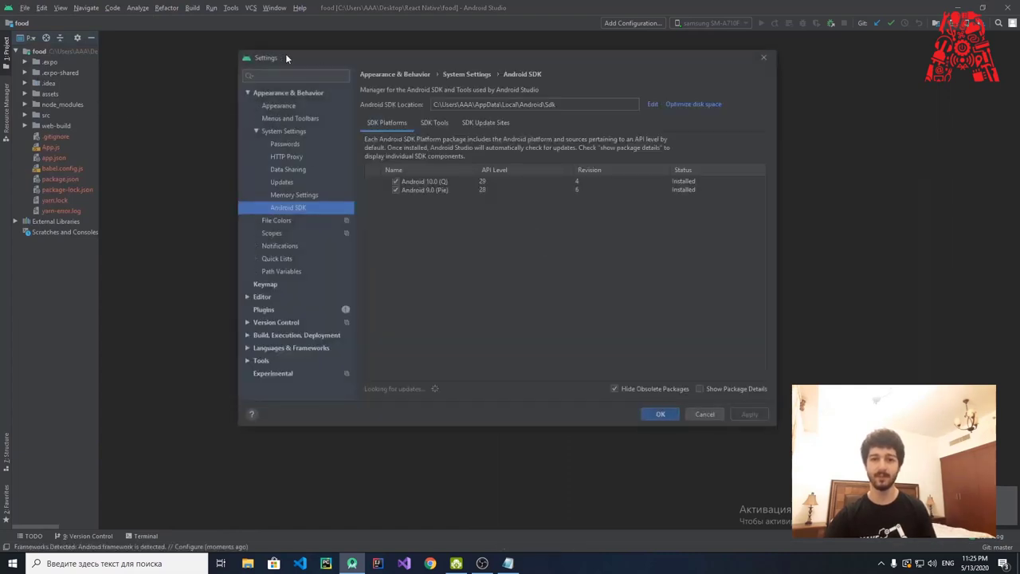
pyautogui.moveTo(285, 57); pyautogui.dragTo(148, 154)
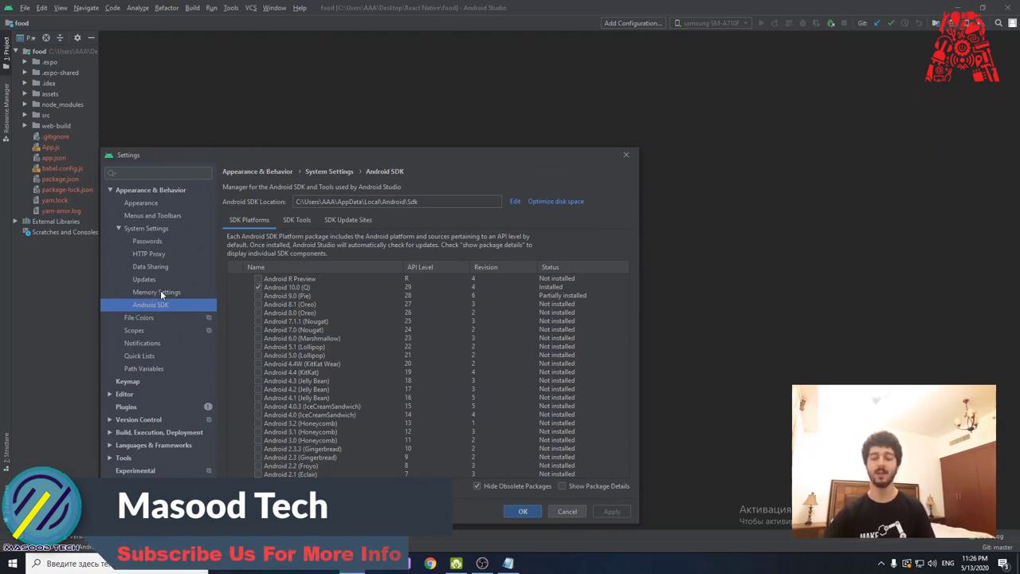
pyautogui.click(297, 219)
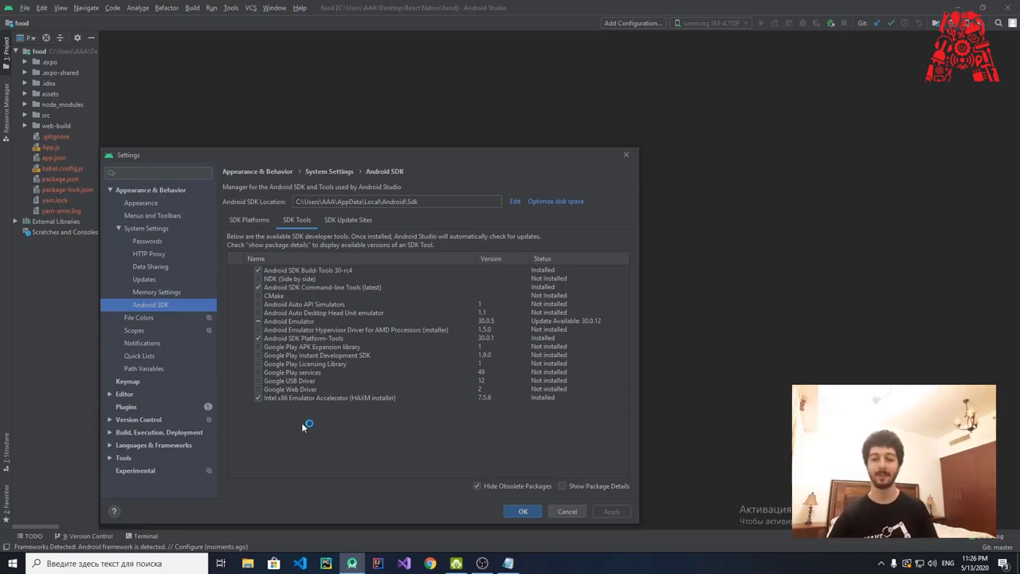
pyautogui.click(522, 513)
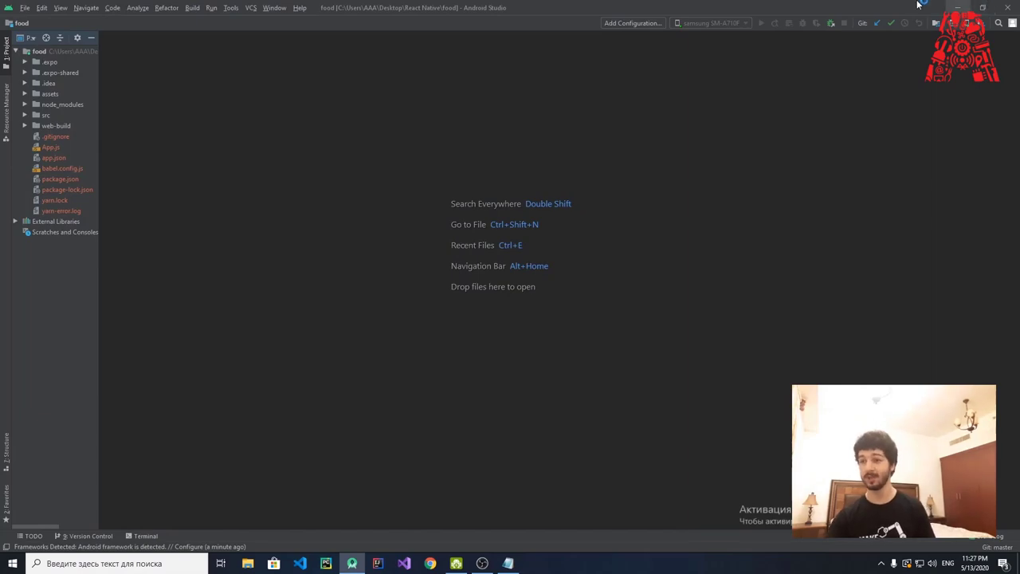
pyautogui.click(958, 7)
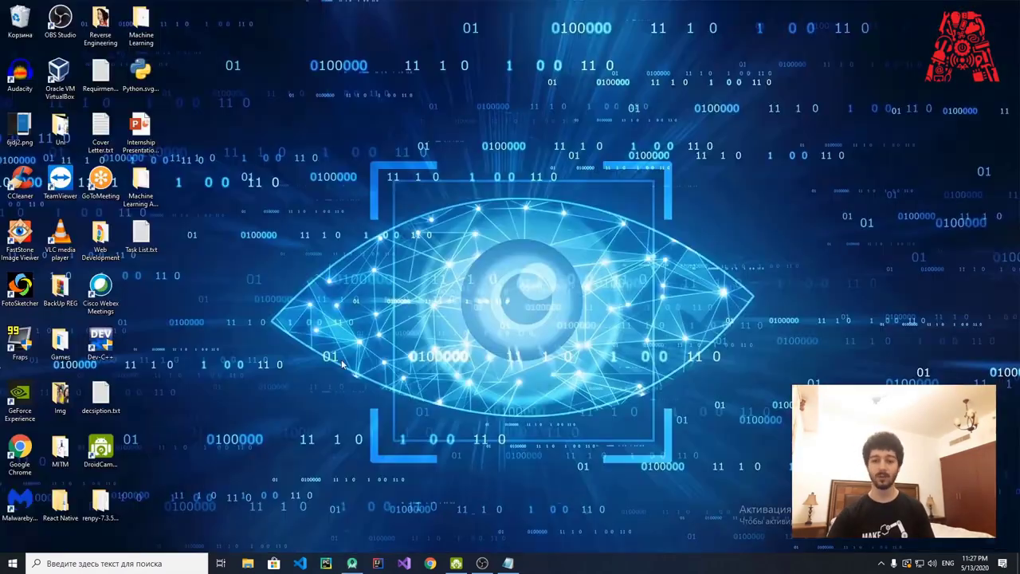
# Find and open the %appdata% folder through Windows search, and reposition its window on the desktop
pyautogui.click(163, 562)
pyautogui.click(120, 564)
pyautogui.click(109, 564)
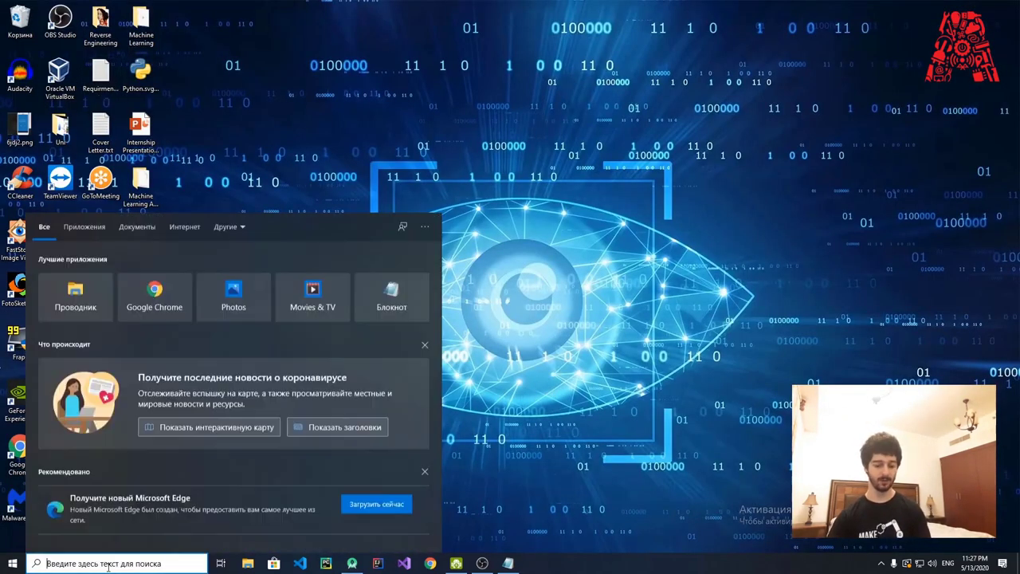
pyautogui.write('%appada')
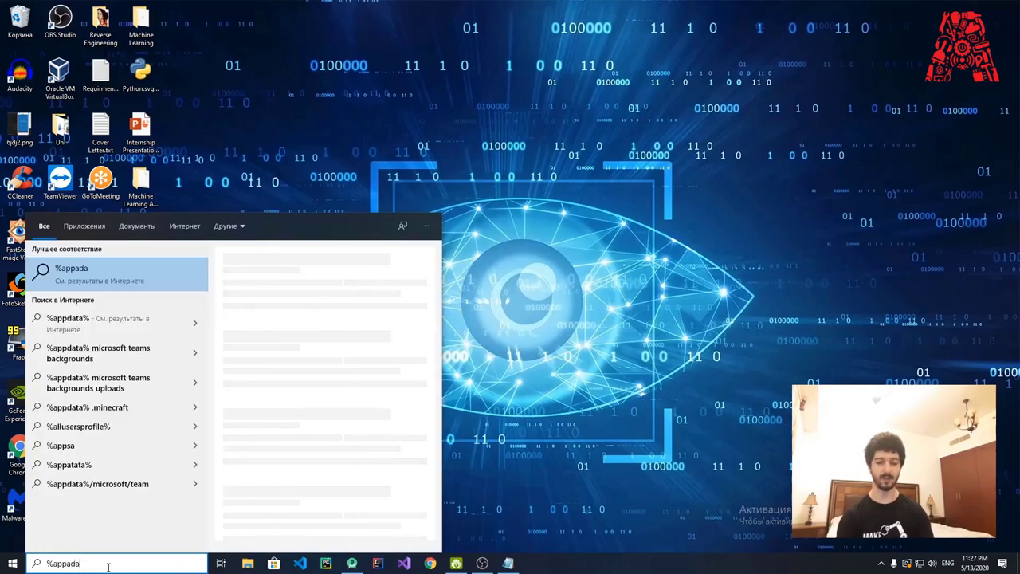
pyautogui.press('BackSpace')
pyautogui.press('BackSpace')
pyautogui.press('BackSpace')
pyautogui.write('data')
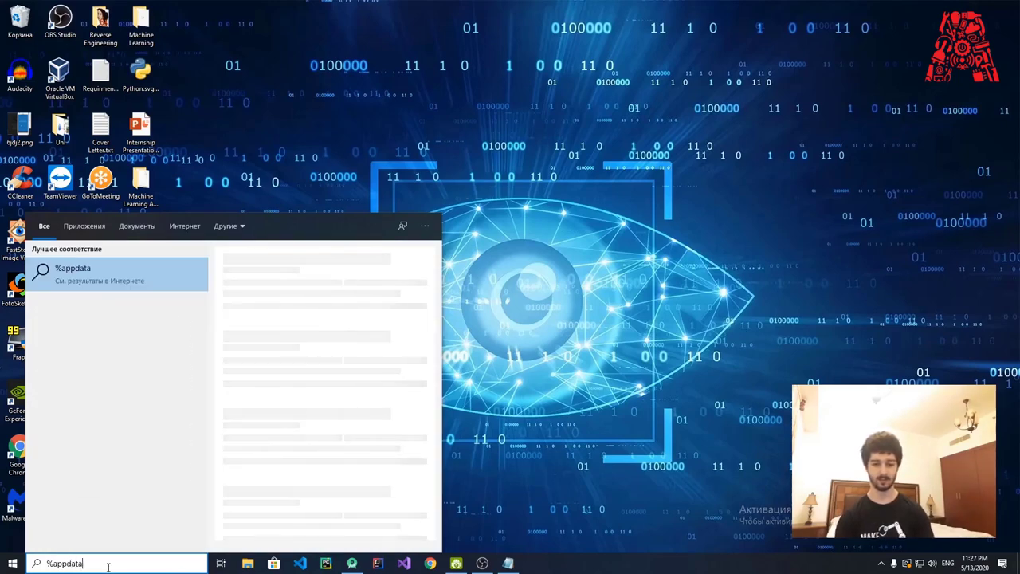
pyautogui.write('%')
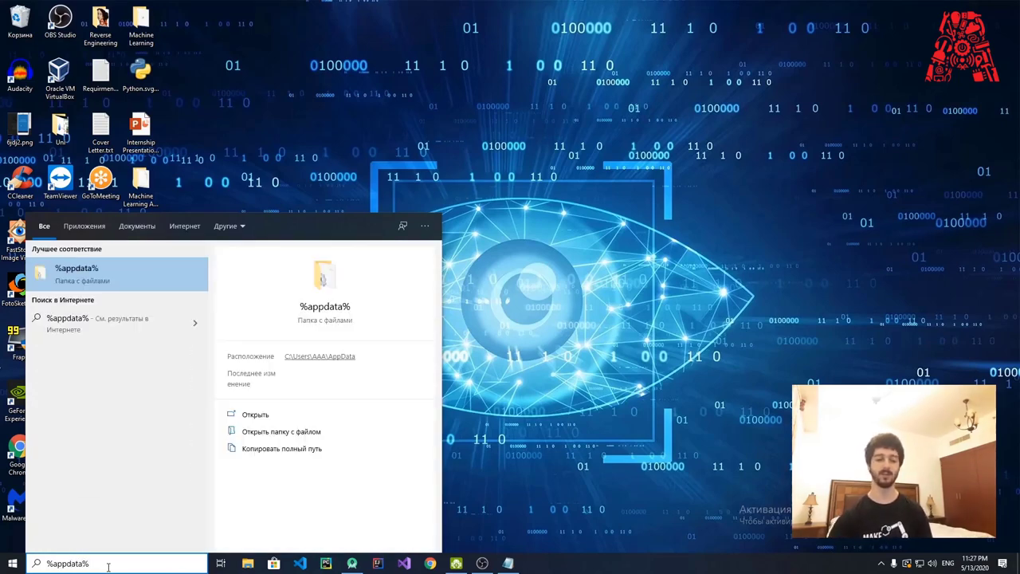
pyautogui.press('Return')
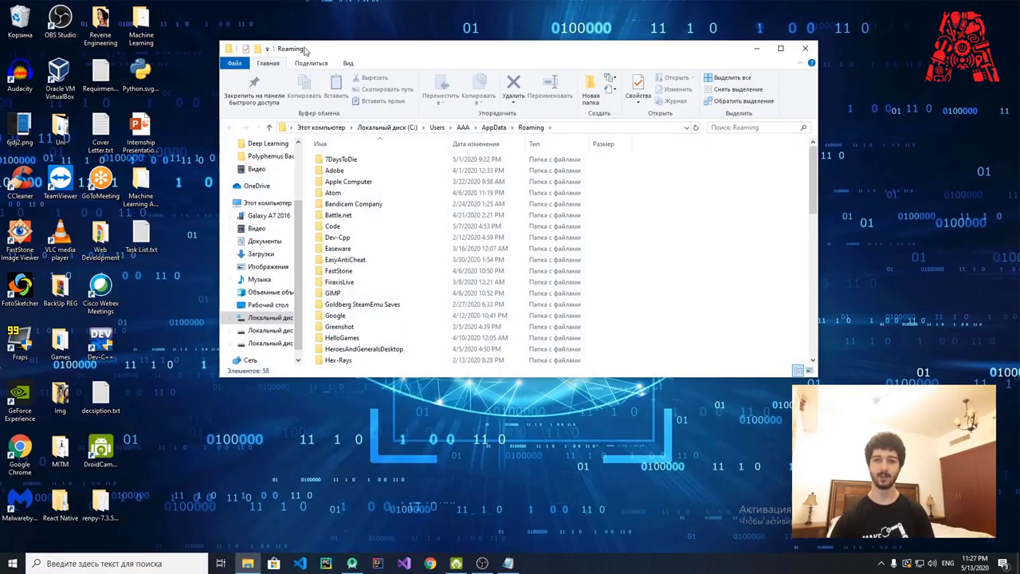
pyautogui.moveTo(303, 50); pyautogui.dragTo(180, 129)
pyautogui.moveTo(557, 277)
pyautogui.mouseDown()
pyautogui.moveTo(188, 408)
pyautogui.moveTo(558, 295)
pyautogui.mouseUp()
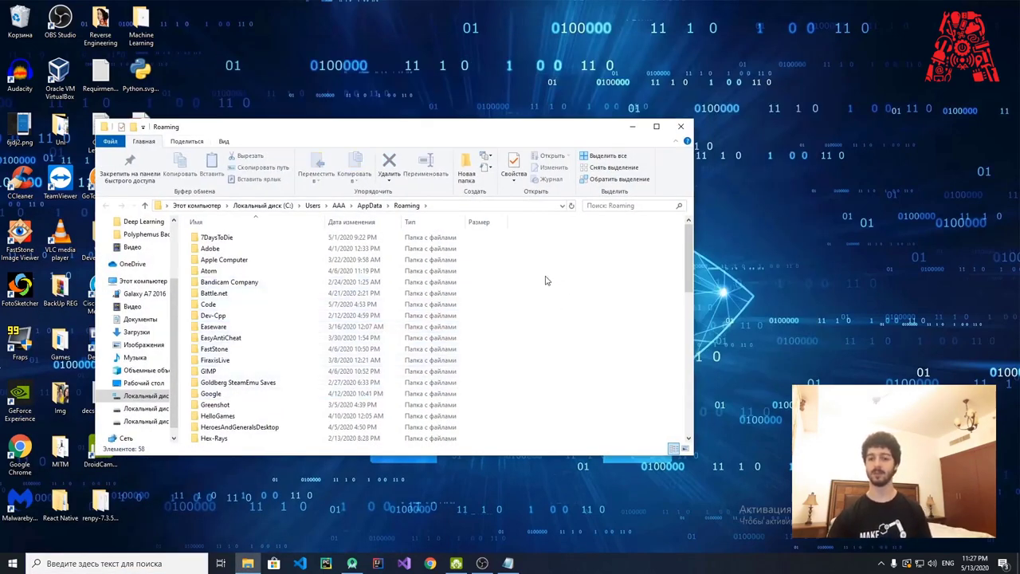
pyautogui.click(105, 564)
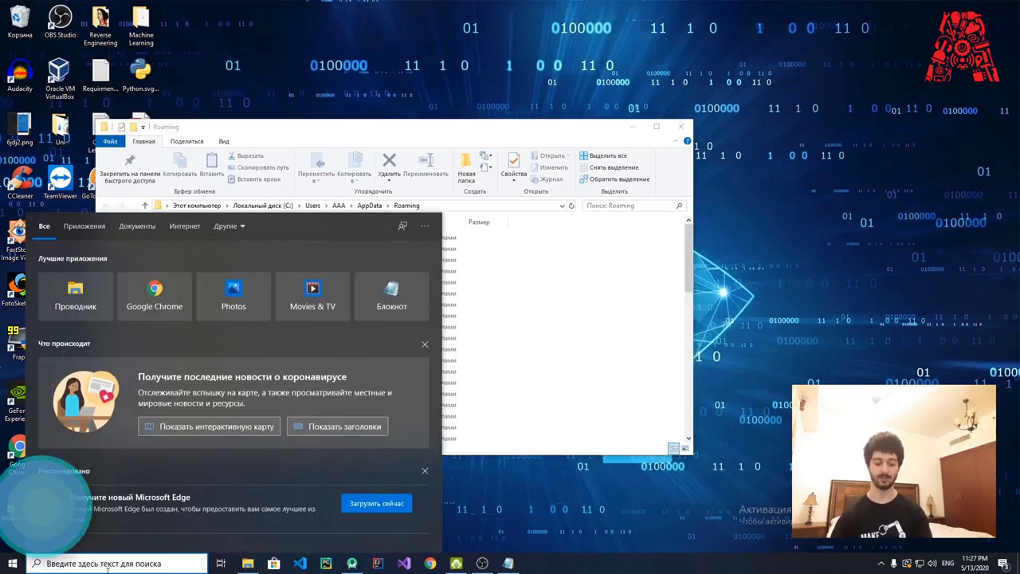
pyautogui.write('%ap')
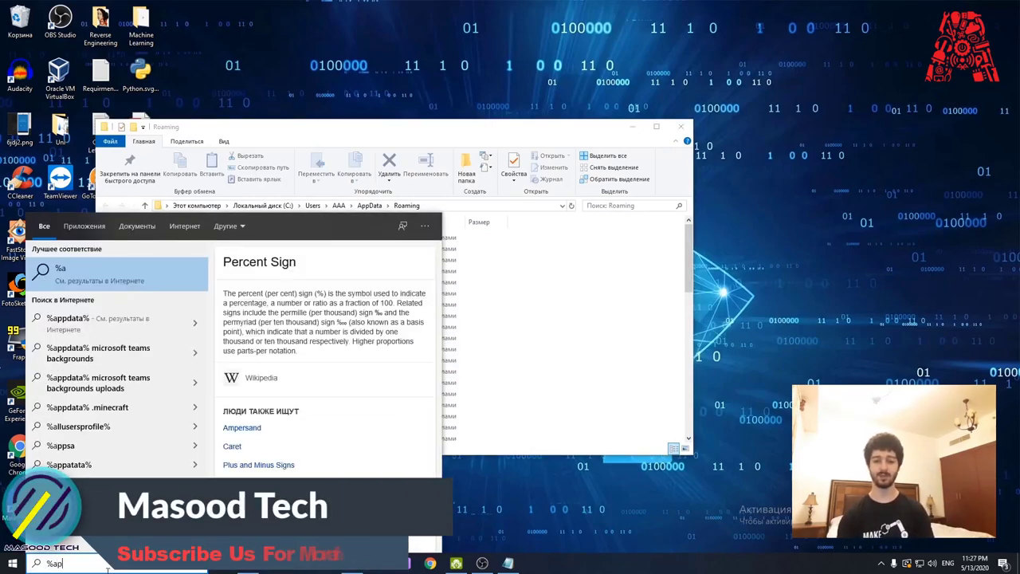
pyautogui.write('pdat')
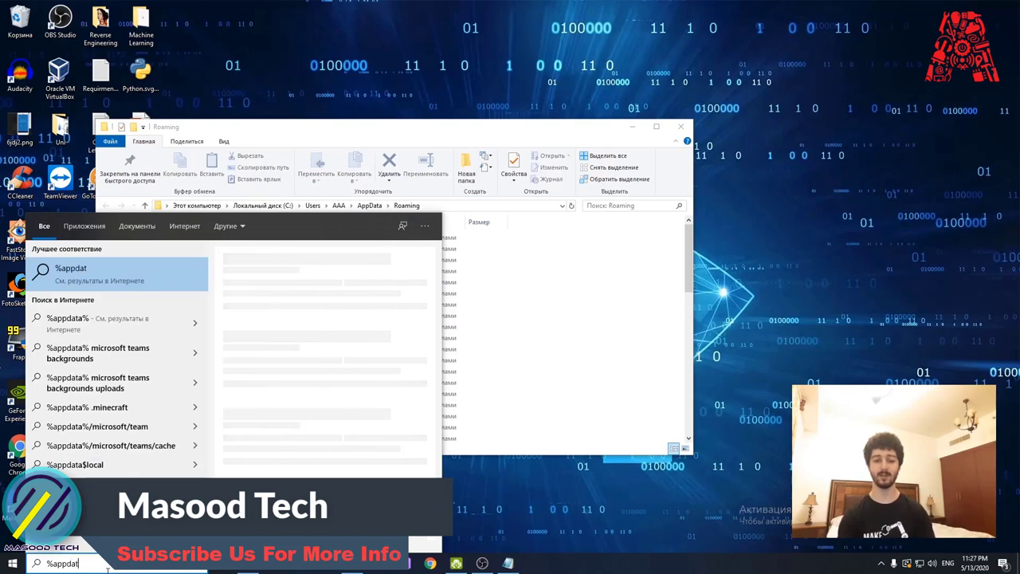
pyautogui.write('a%')
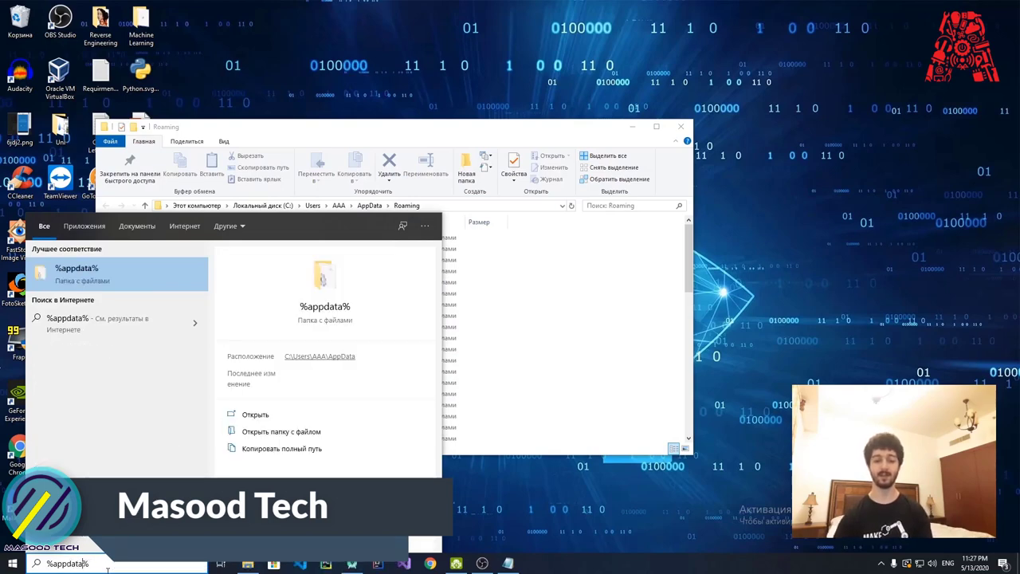
pyautogui.click(535, 329)
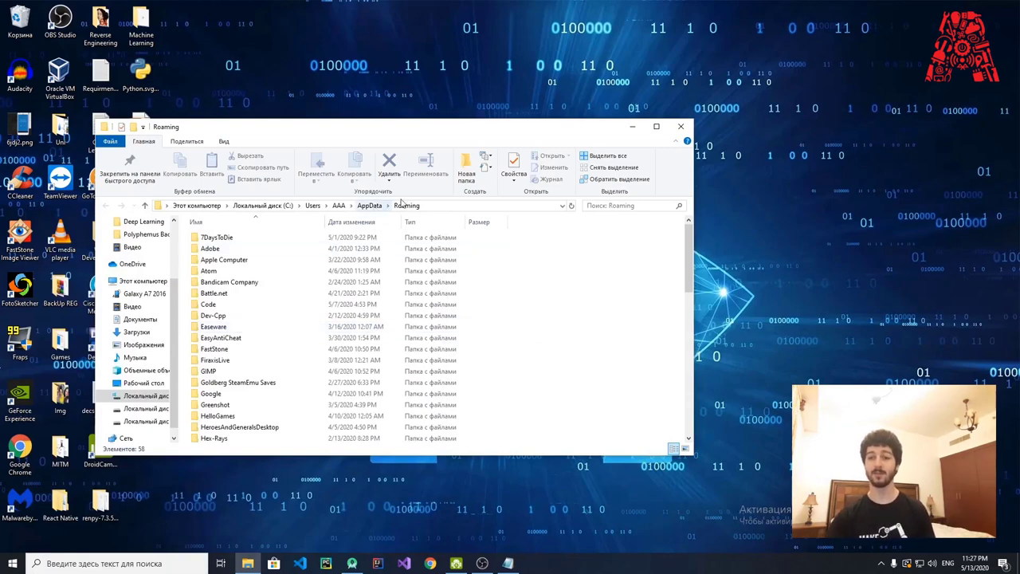
# Go up to the AppData folder and open Local, Android and Sdk in turn
pyautogui.click(369, 205)
pyautogui.click(211, 239)
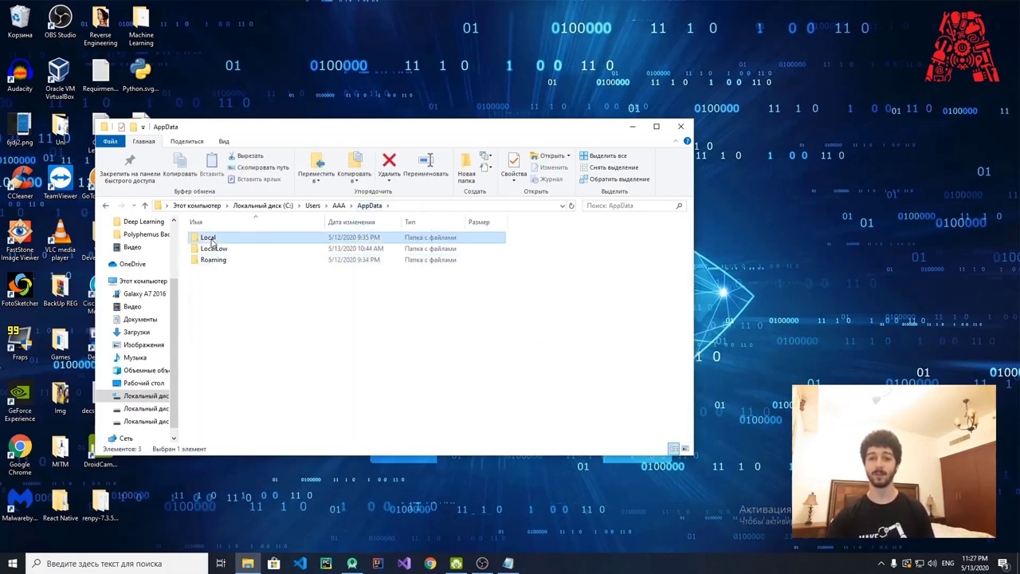
pyautogui.doubleClick(211, 239)
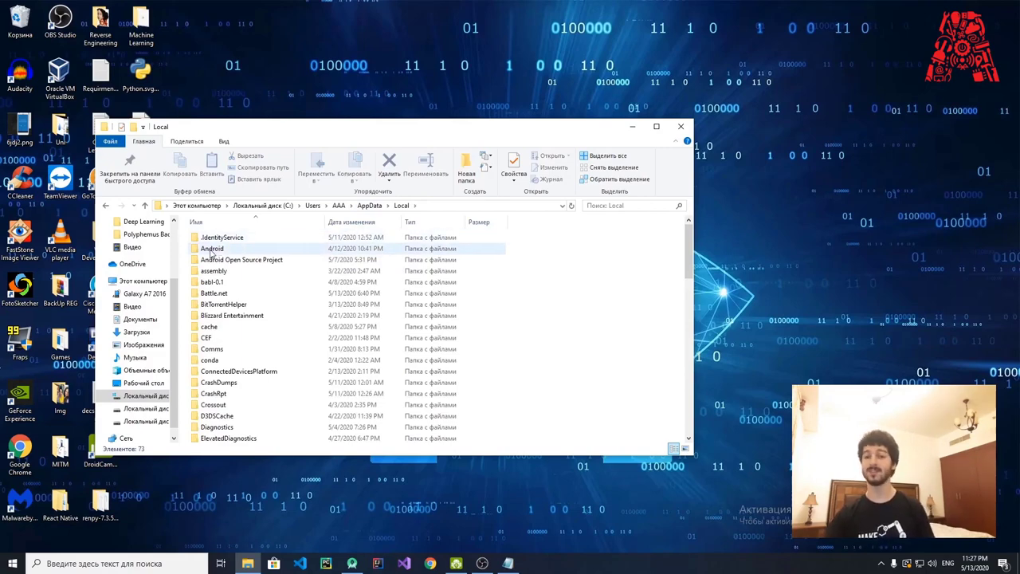
pyautogui.doubleClick(212, 250)
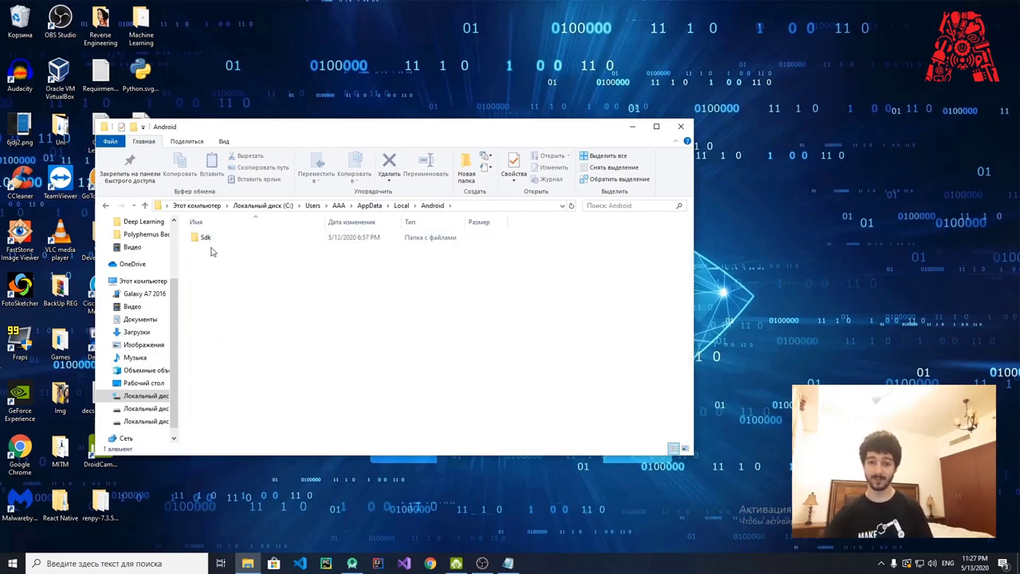
pyautogui.moveTo(302, 312); pyautogui.dragTo(216, 296)
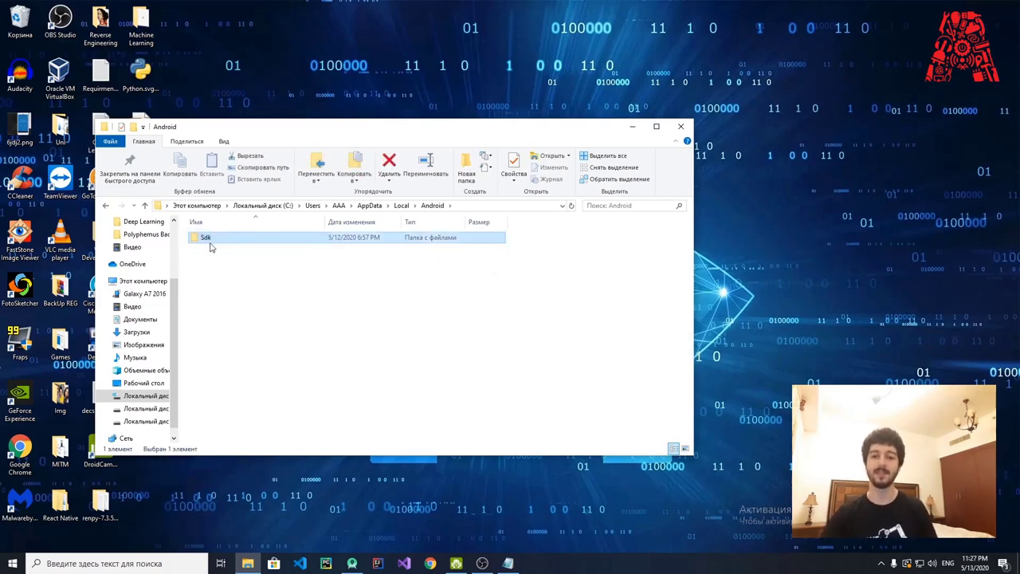
pyautogui.doubleClick(245, 238)
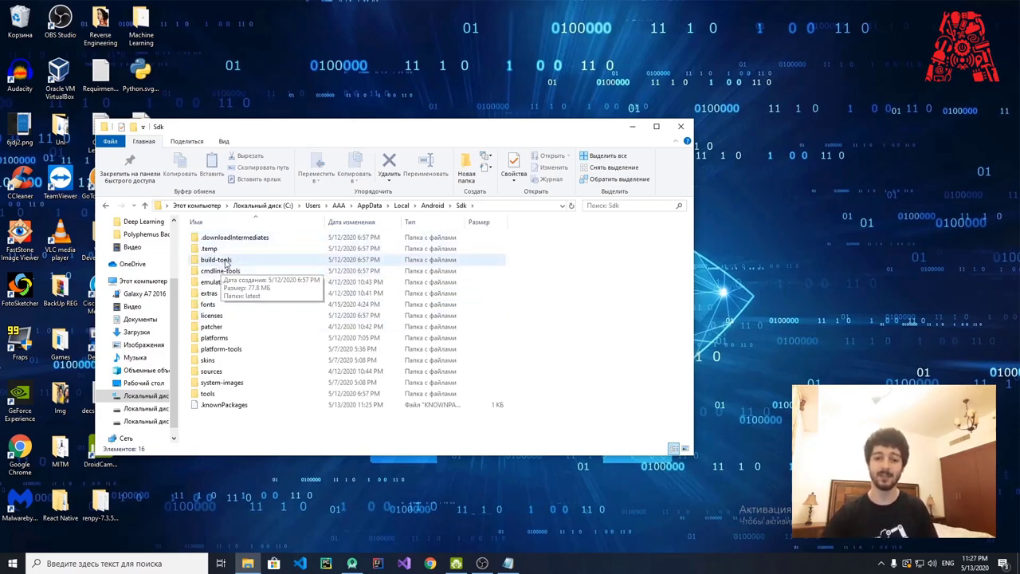
# Look over the subfolders in the Sdk folder and show the folder's full path
pyautogui.click(231, 259)
pyautogui.click(234, 327)
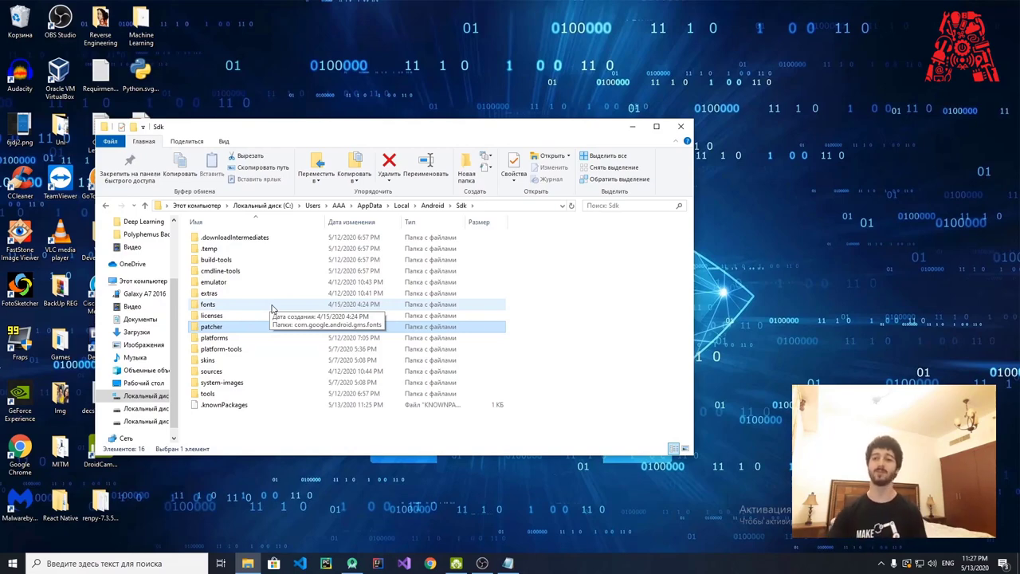
pyautogui.click(587, 309)
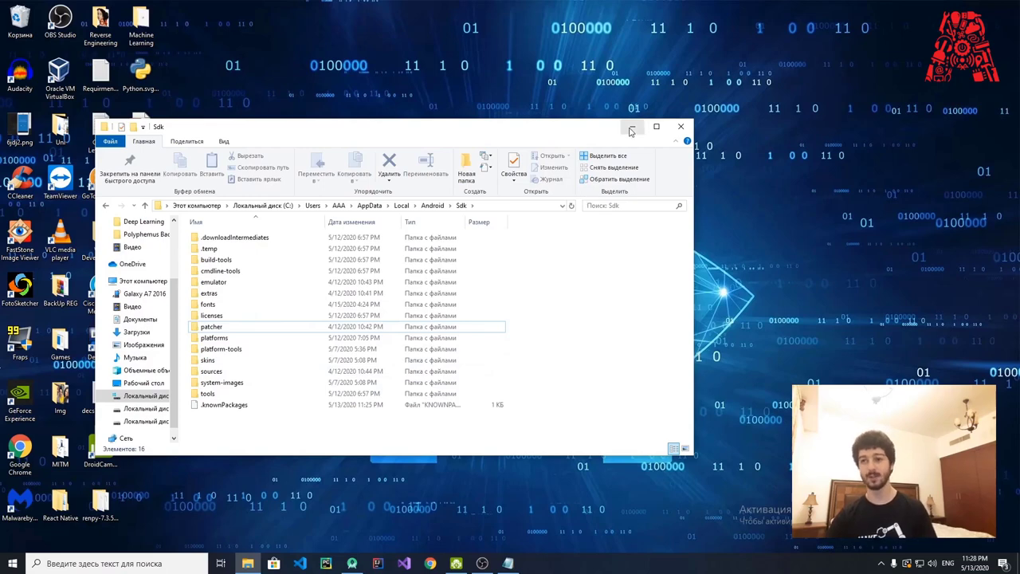
pyautogui.click(483, 206)
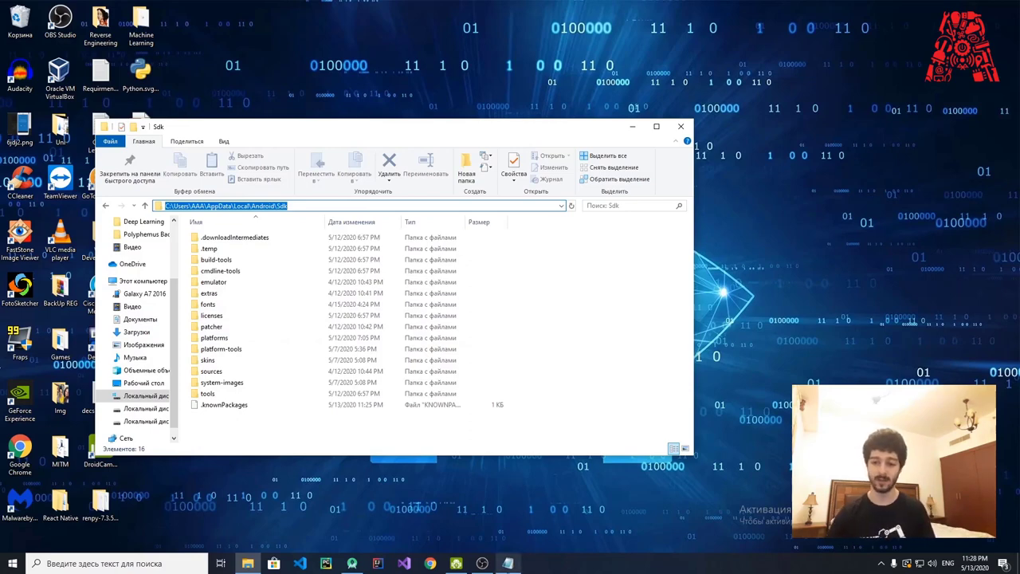
# Bring up the Requirments.txt notes and examine each part of the platform-tools PATH entry
pyautogui.click(508, 563)
pyautogui.moveTo(207, 176); pyautogui.dragTo(356, 180)
pyautogui.moveTo(406, 319); pyautogui.dragTo(202, 300)
pyautogui.click(224, 310)
pyautogui.click(414, 322)
pyautogui.click(224, 300)
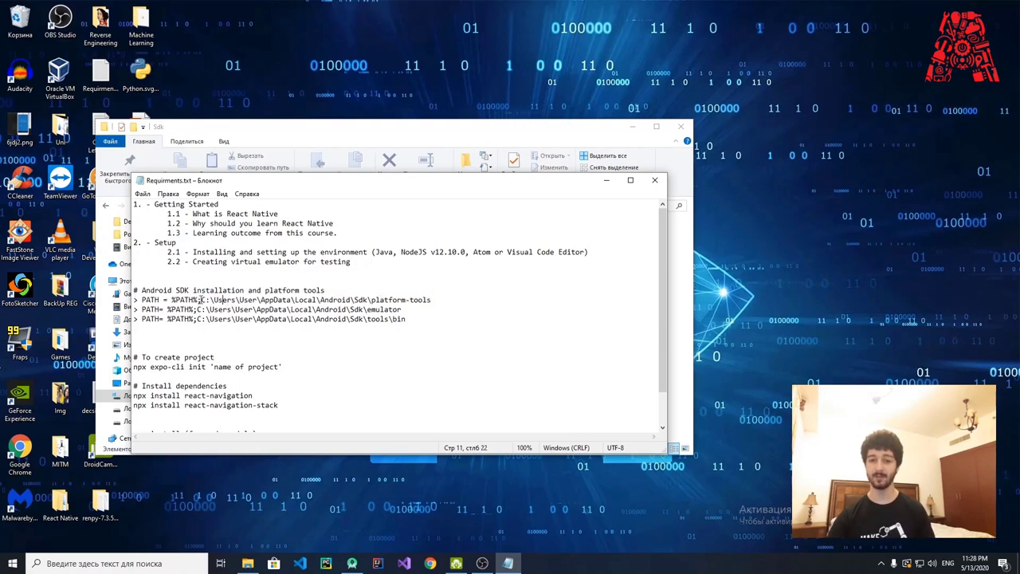
pyautogui.click(266, 300)
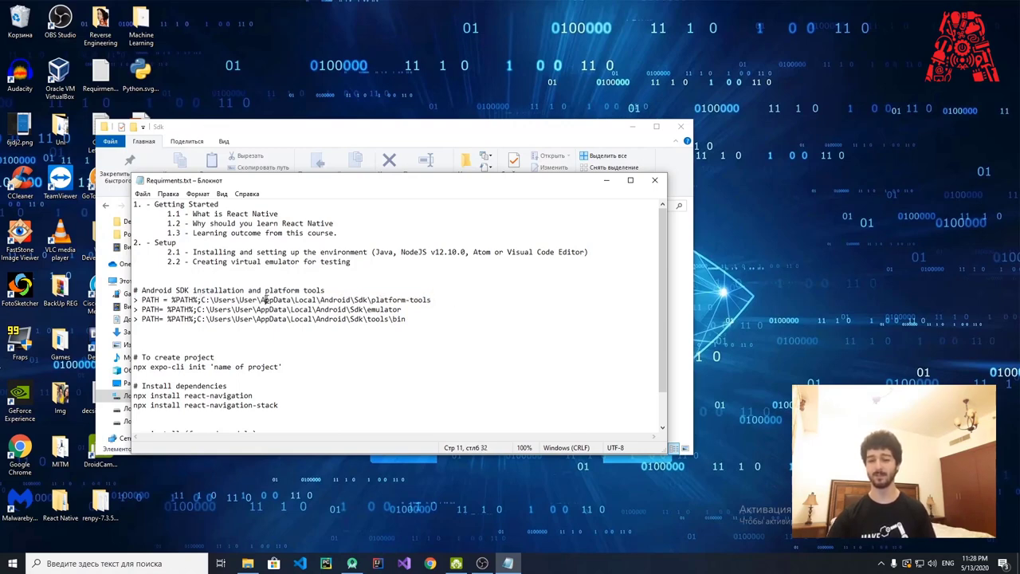
pyautogui.moveTo(268, 299); pyautogui.dragTo(361, 299)
pyautogui.click(362, 299)
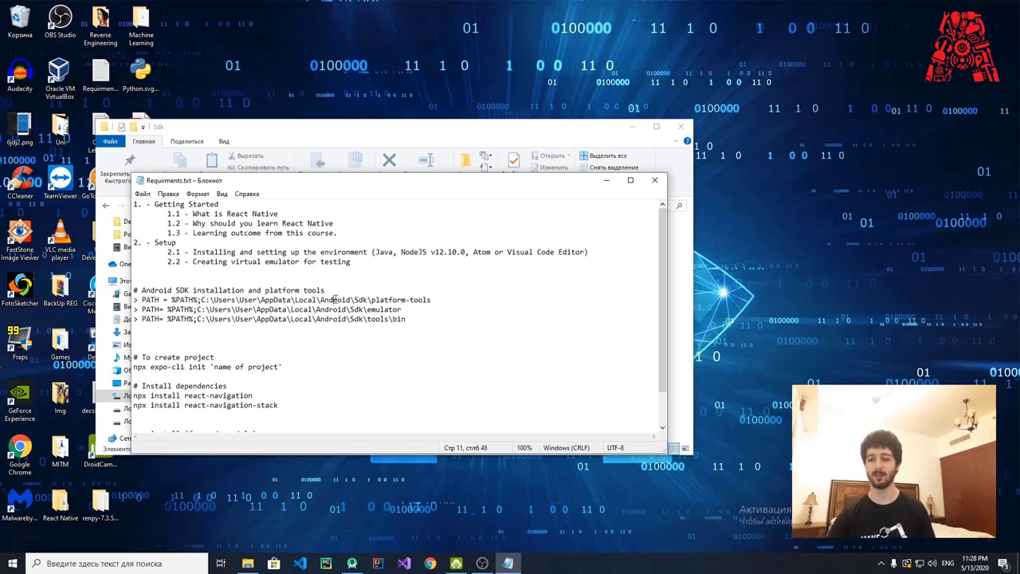
pyautogui.click(376, 299)
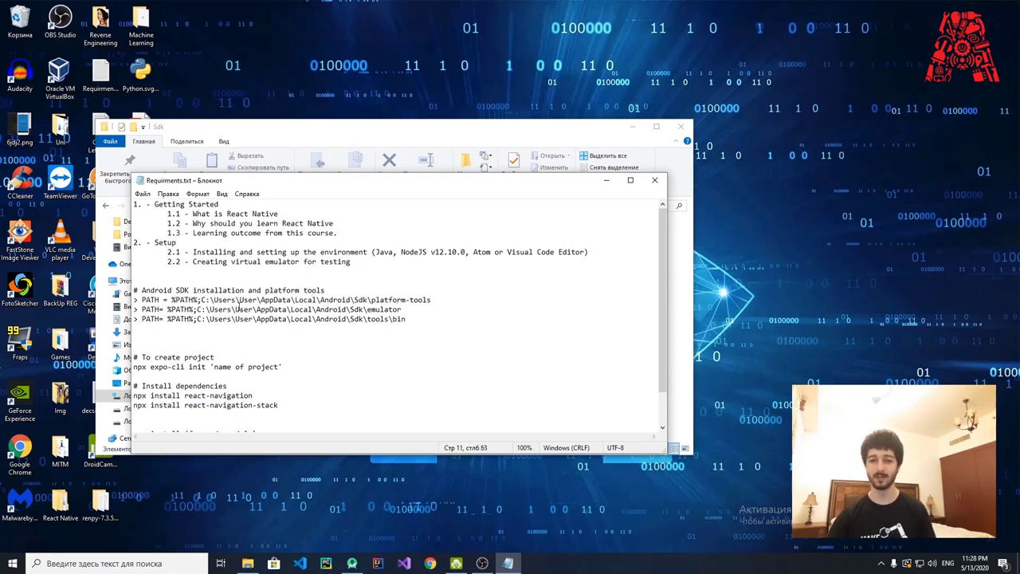
# Examine the emulator and tools\bin PATH entries and review the whole Android SDK section of the notes
pyautogui.moveTo(260, 300); pyautogui.dragTo(197, 309)
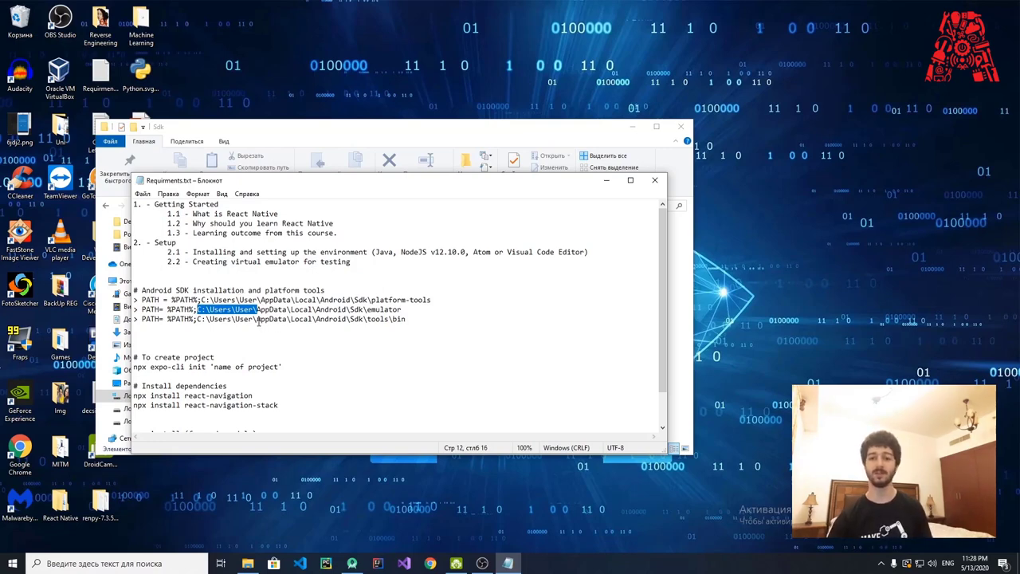
pyautogui.moveTo(257, 320); pyautogui.dragTo(311, 320)
pyautogui.click(235, 319)
pyautogui.click(381, 319)
pyautogui.moveTo(408, 320); pyautogui.dragTo(134, 291)
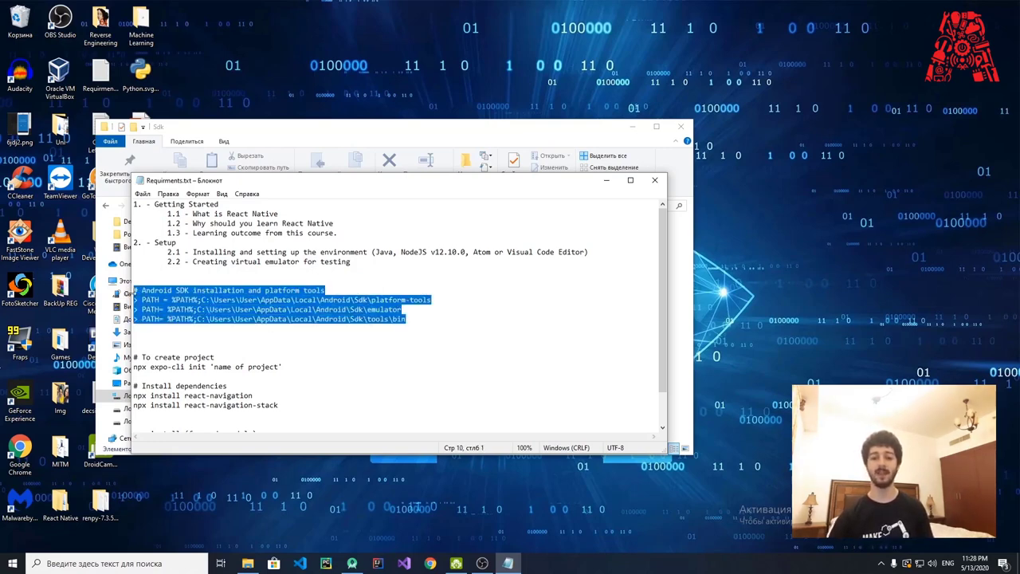
pyautogui.click(307, 323)
pyautogui.moveTo(417, 320); pyautogui.dragTo(260, 309)
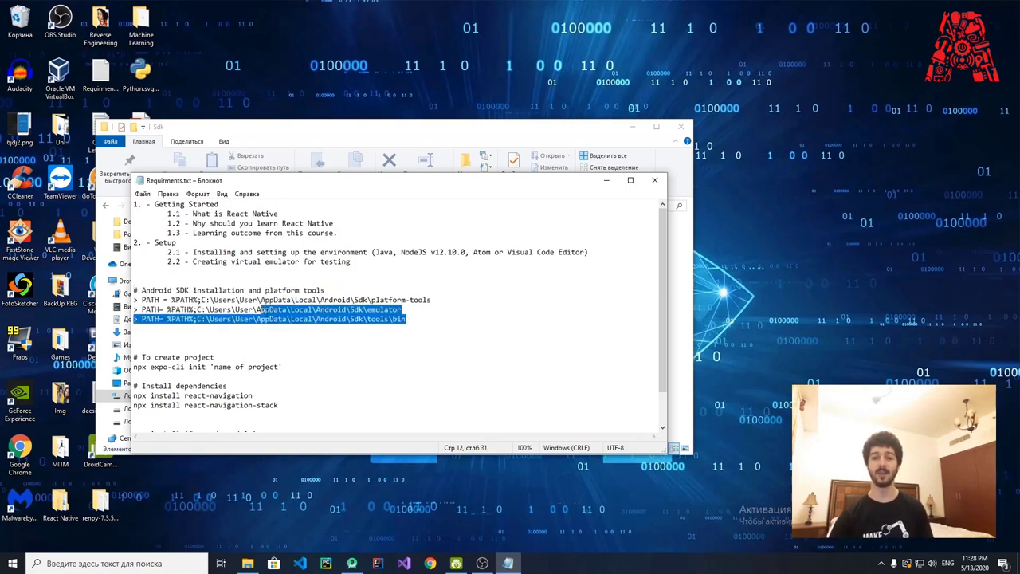
pyautogui.click(461, 300)
pyautogui.moveTo(460, 300); pyautogui.dragTo(134, 301)
# Open a Command Prompt, highlight the platform-tools path in the notes, and place the prompt window in front of them
pyautogui.click(135, 563)
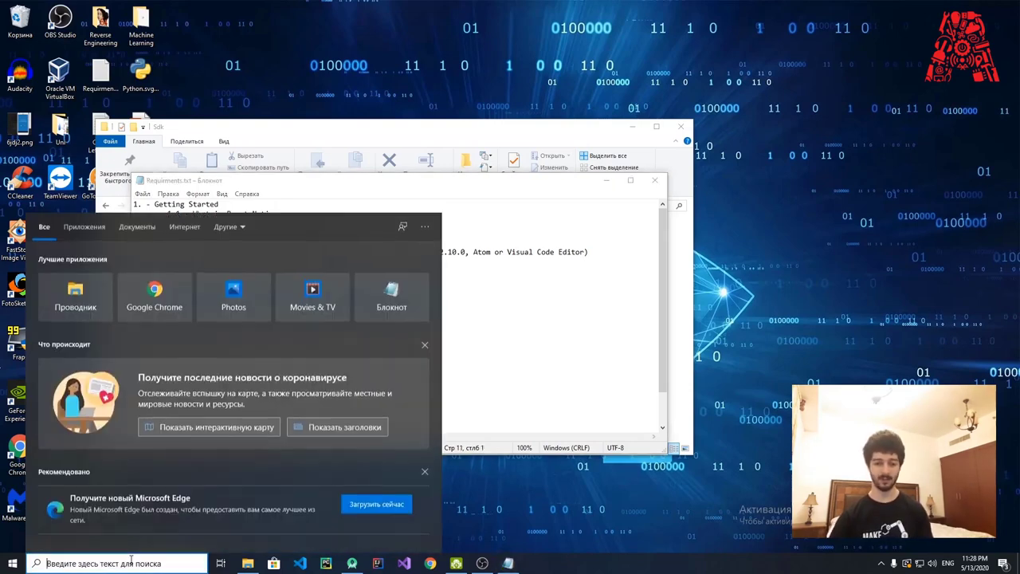
pyautogui.write('cmd')
pyautogui.press('Return')
pyautogui.click(408, 357)
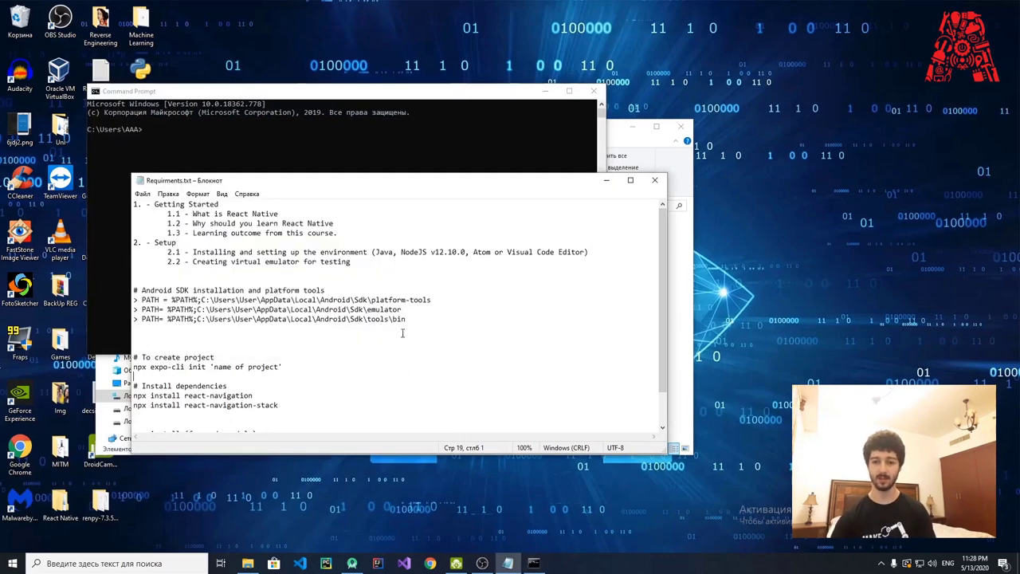
pyautogui.moveTo(431, 300); pyautogui.dragTo(213, 301)
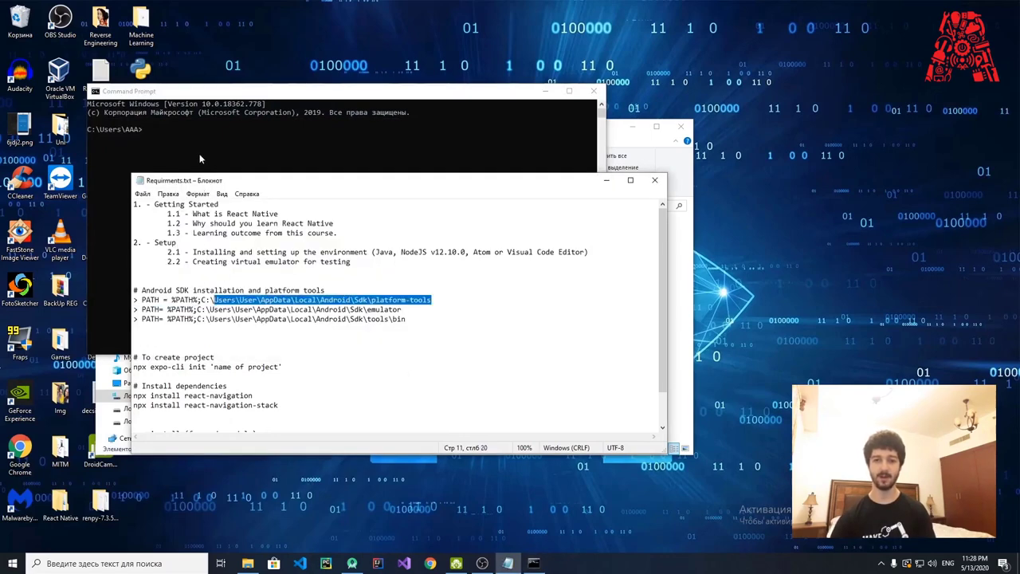
pyautogui.moveTo(224, 91); pyautogui.dragTo(163, 191)
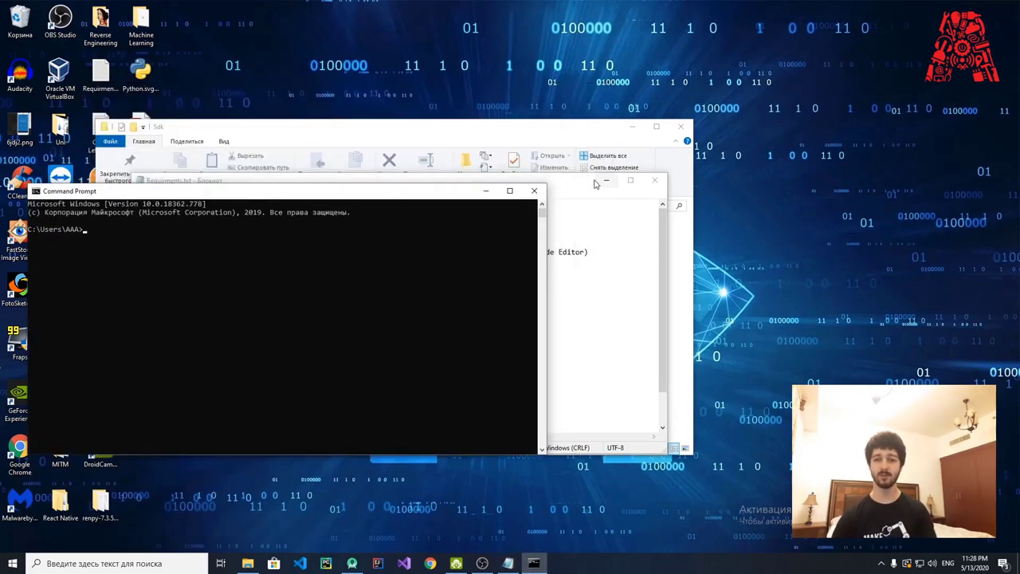
# Close the Command Prompt, search Windows for "computer", and open the properties of This PC
pyautogui.click(535, 191)
pyautogui.click(70, 564)
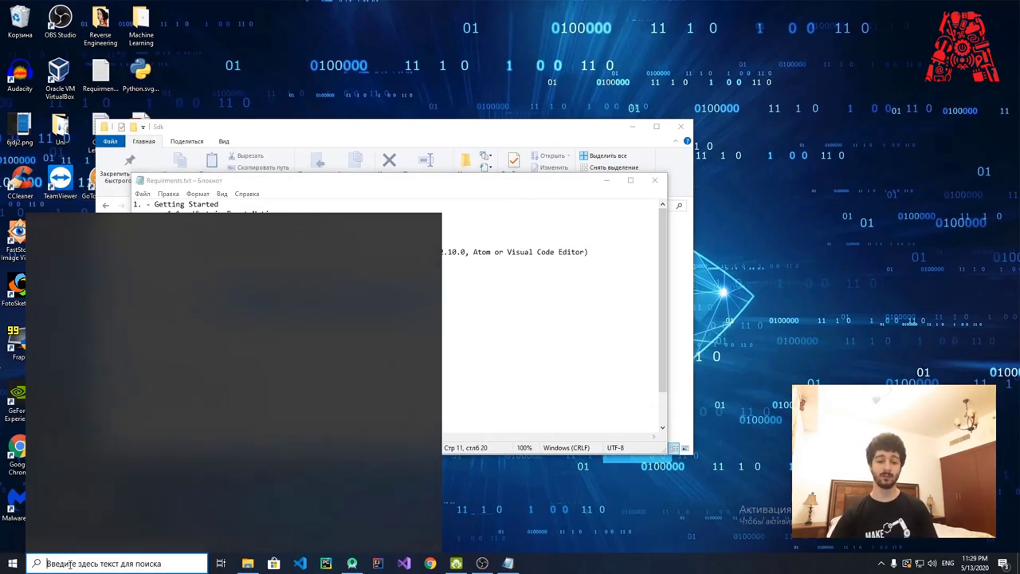
pyautogui.write('computer')
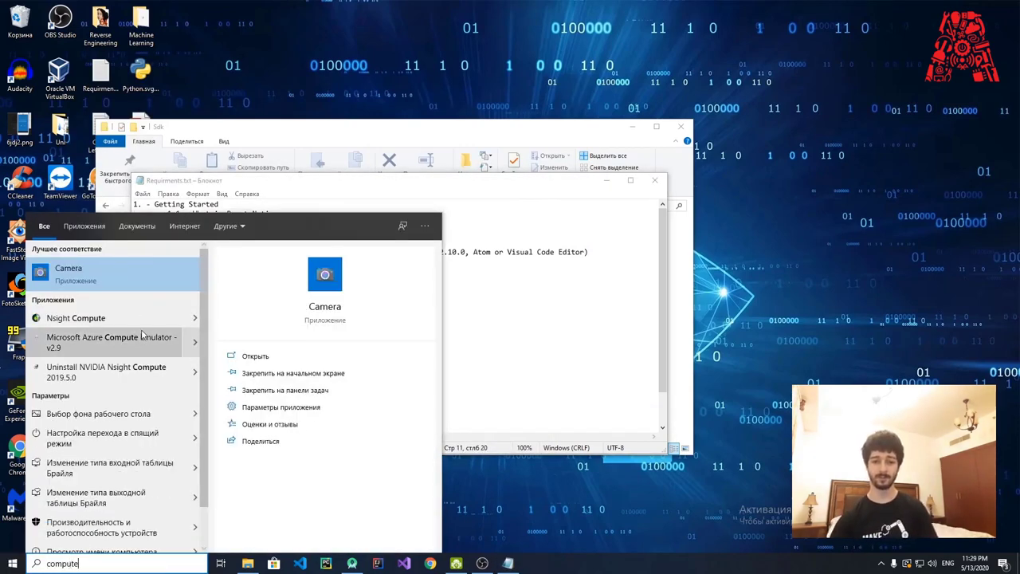
pyautogui.rightClick(151, 318)
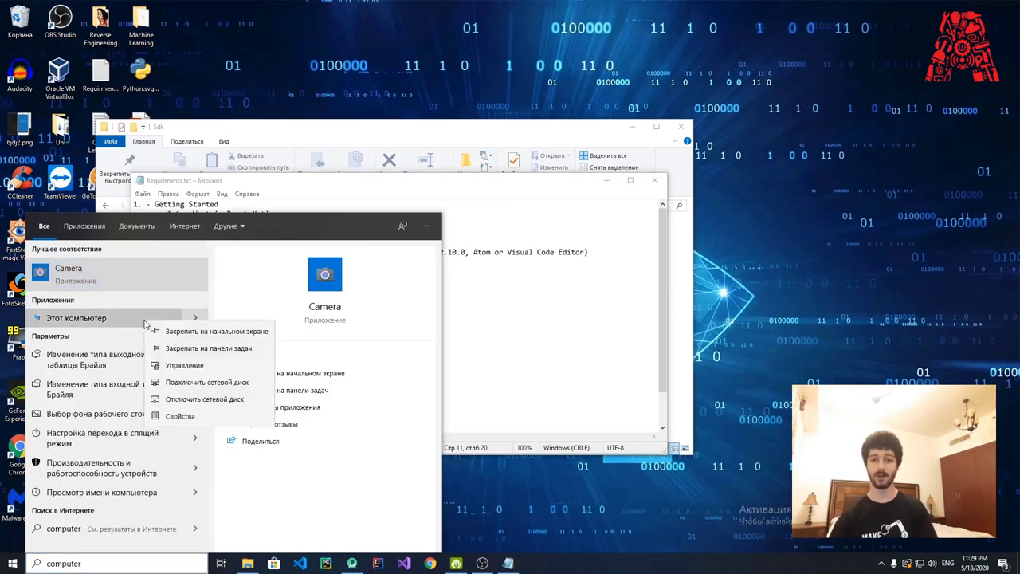
pyautogui.click(189, 416)
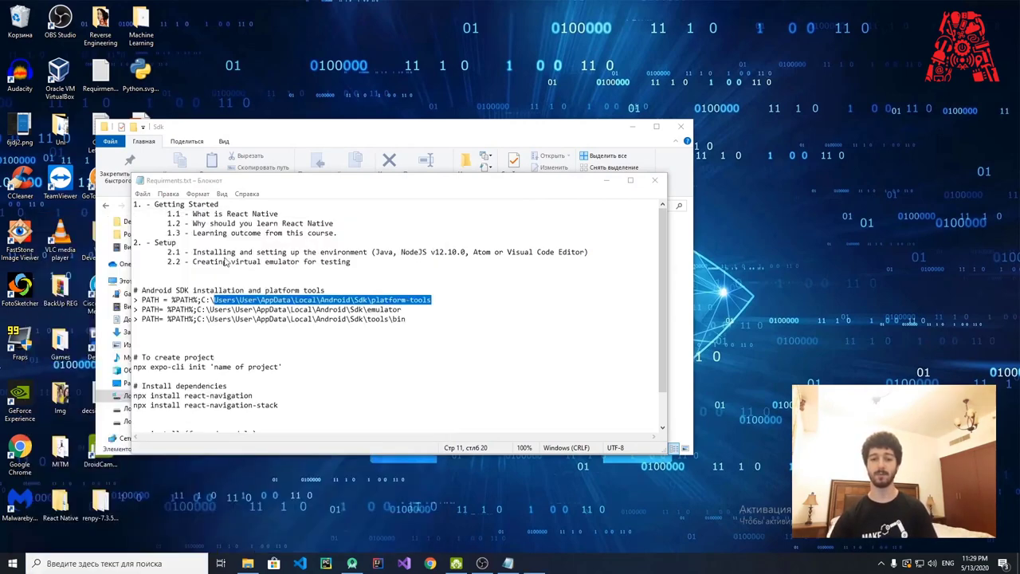
pyautogui.moveTo(309, 116); pyautogui.dragTo(244, 119)
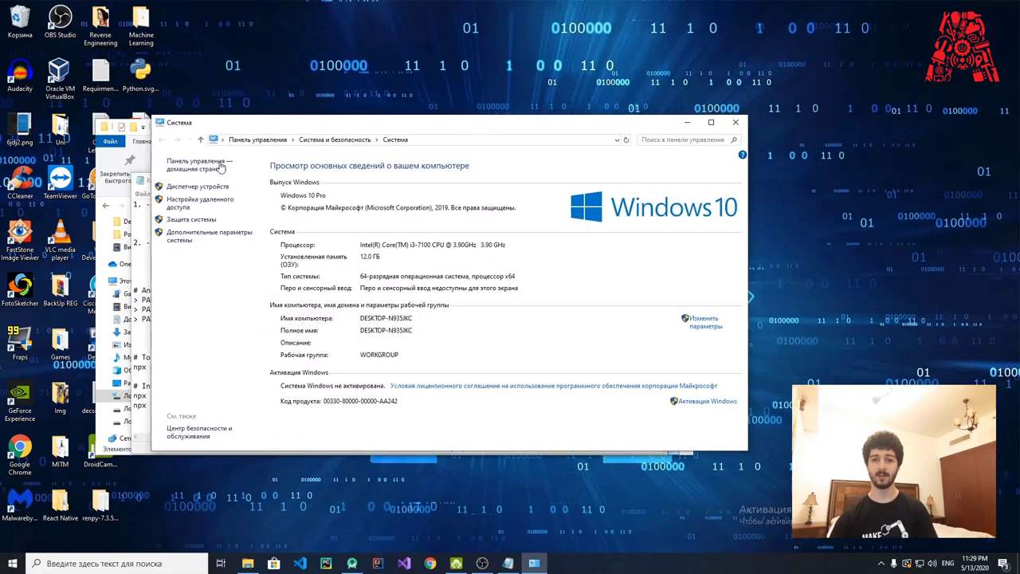
# Open the environment variables from the advanced system settings
pyautogui.click(183, 237)
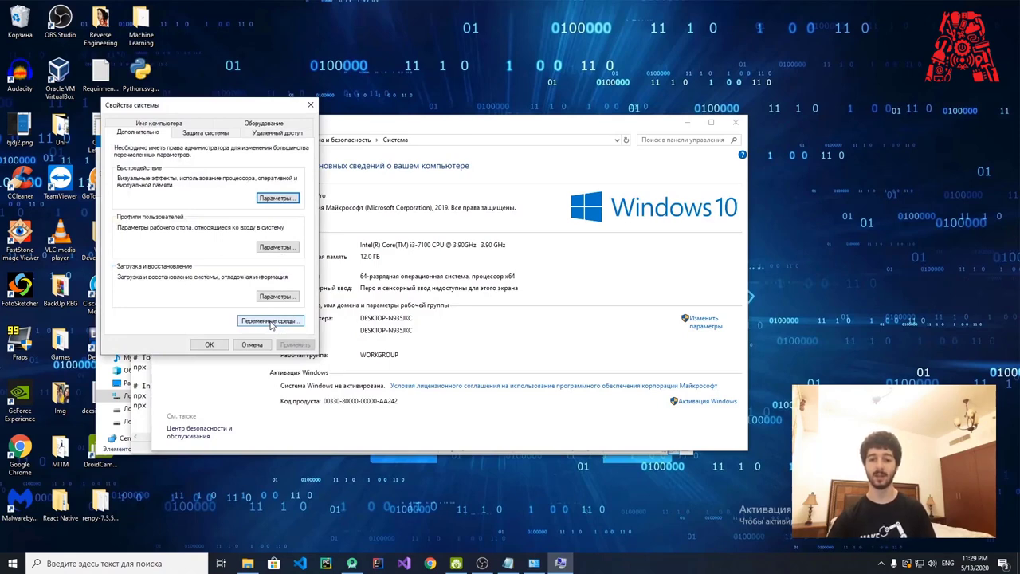
pyautogui.click(271, 321)
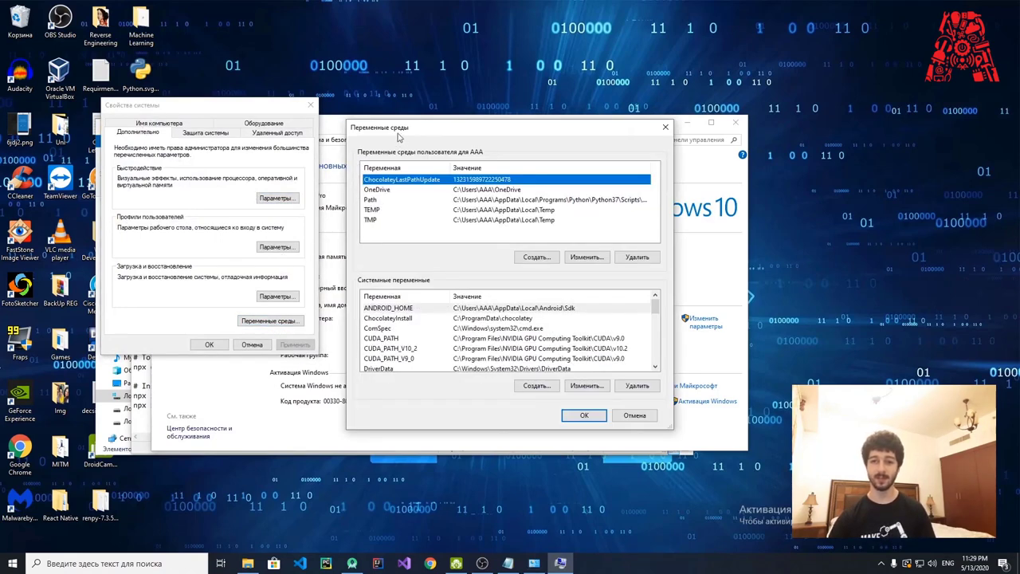
pyautogui.moveTo(400, 137); pyautogui.dragTo(184, 112)
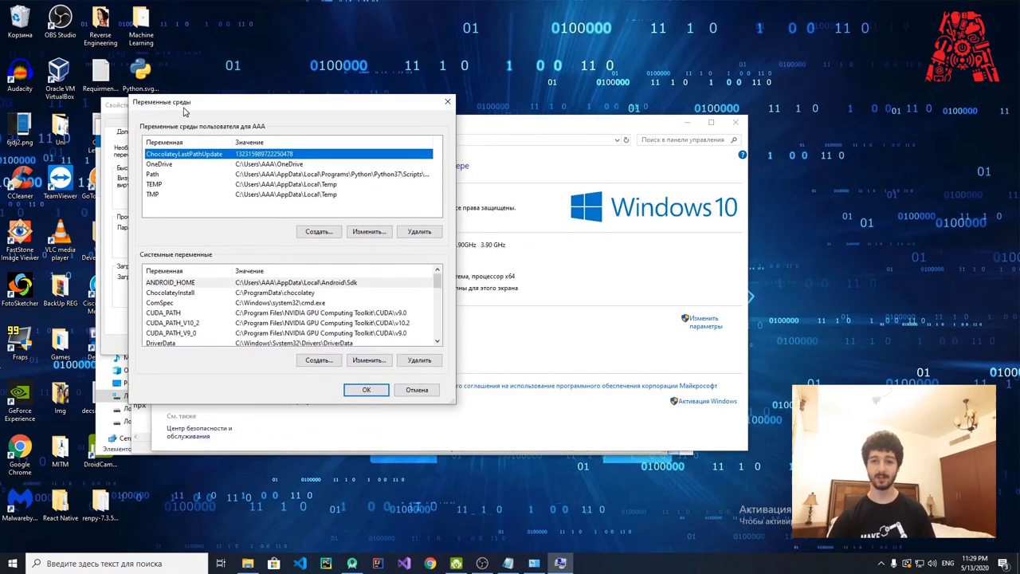
# Try to add the AppData\Local\Android\Sdk folder path as a new entry in the user's Path variable
pyautogui.click(153, 176)
pyautogui.click(369, 231)
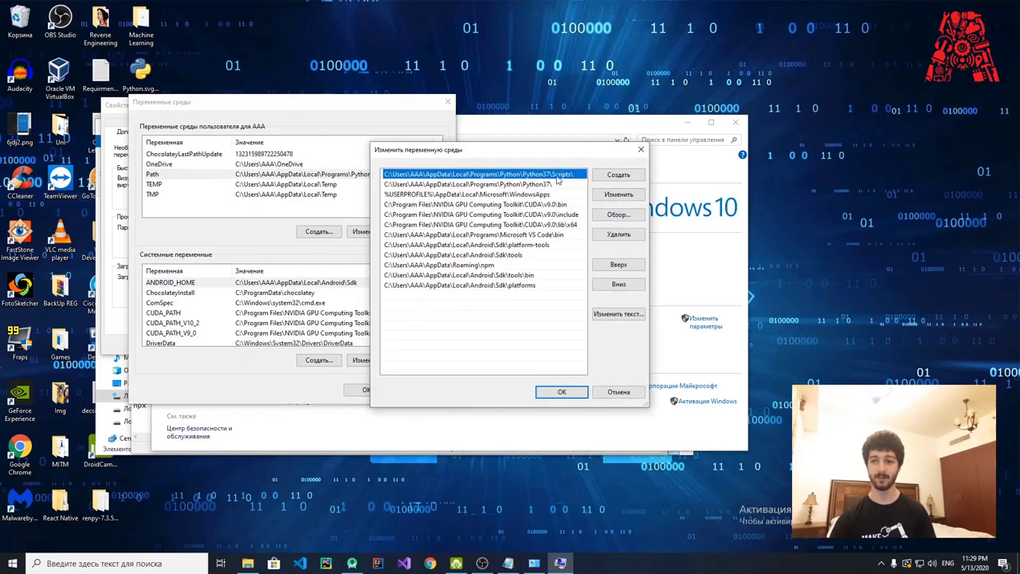
pyautogui.moveTo(550, 154); pyautogui.dragTo(478, 188)
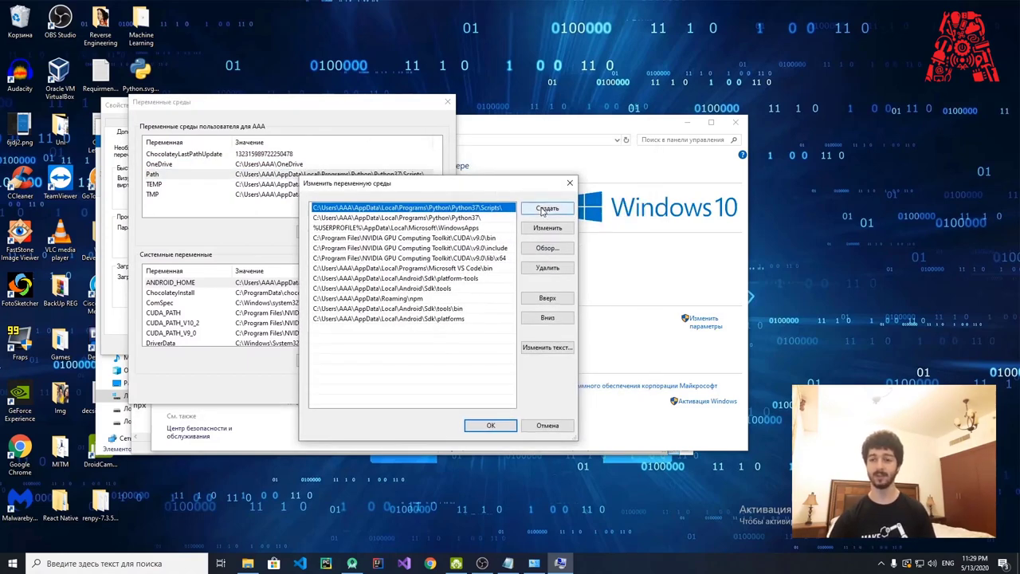
pyautogui.click(542, 208)
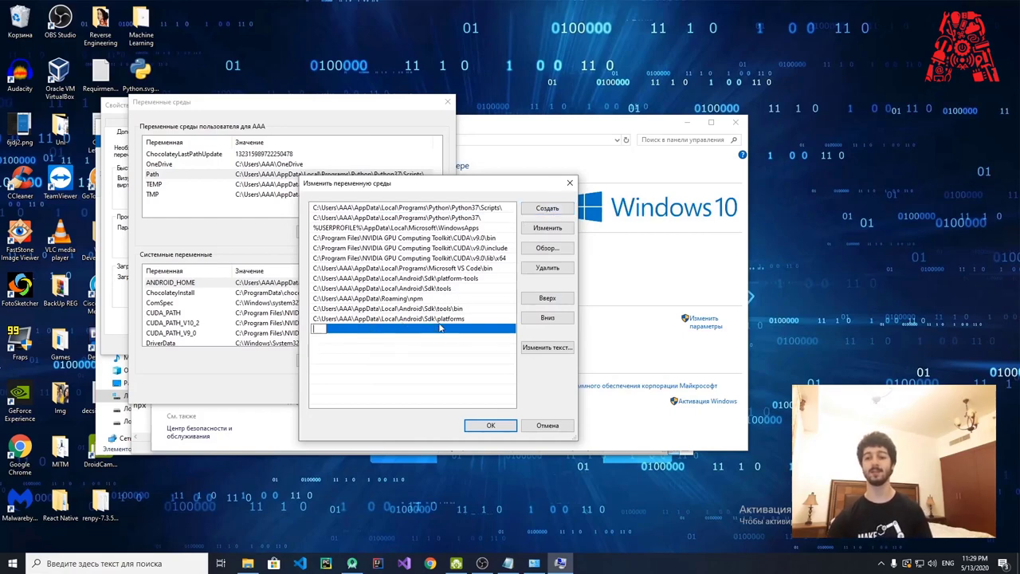
pyautogui.click(393, 325)
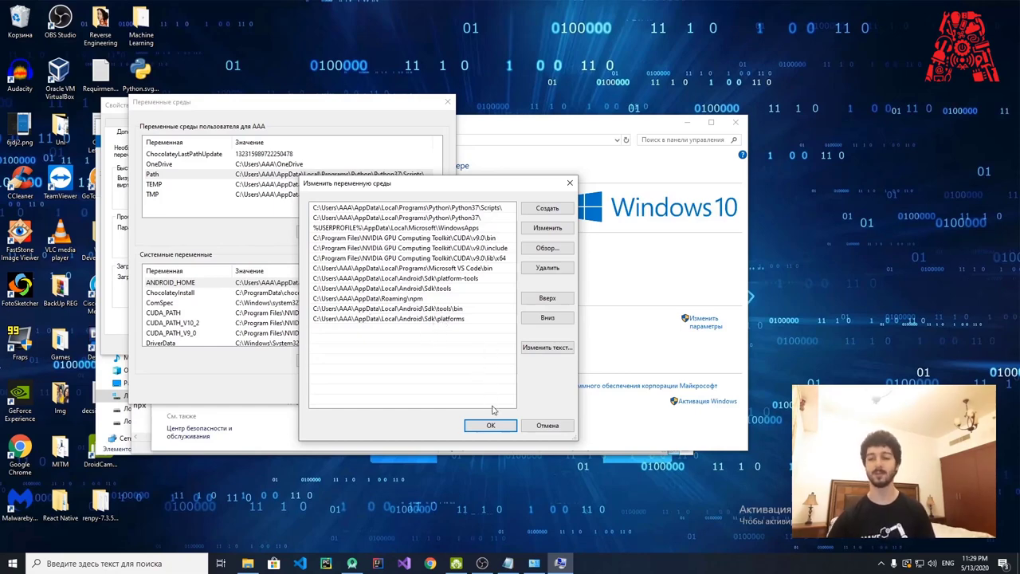
pyautogui.click(558, 209)
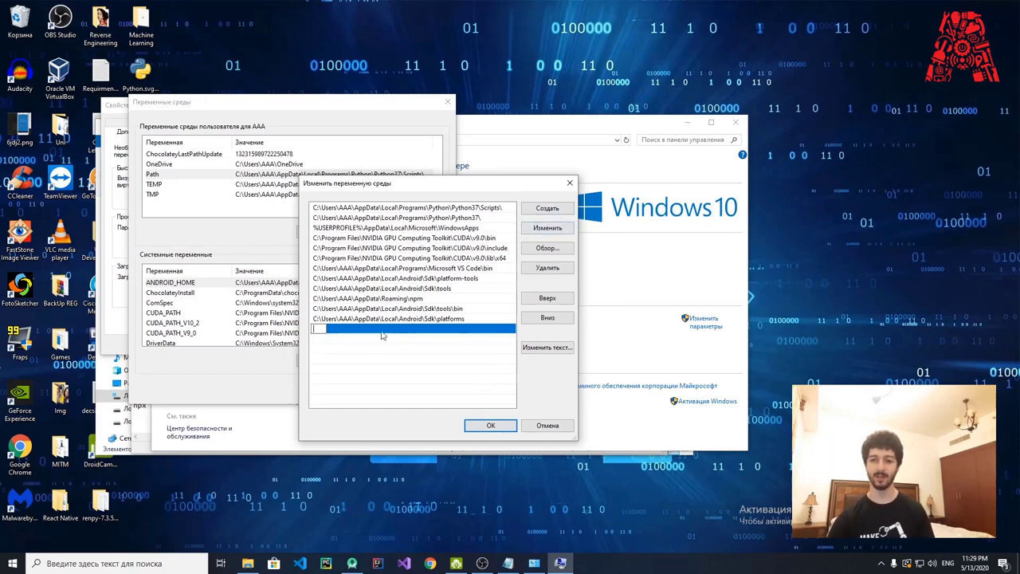
pyautogui.write('C:\\Users\\AAA\\AppData\\Local\\Android\\Sdk')
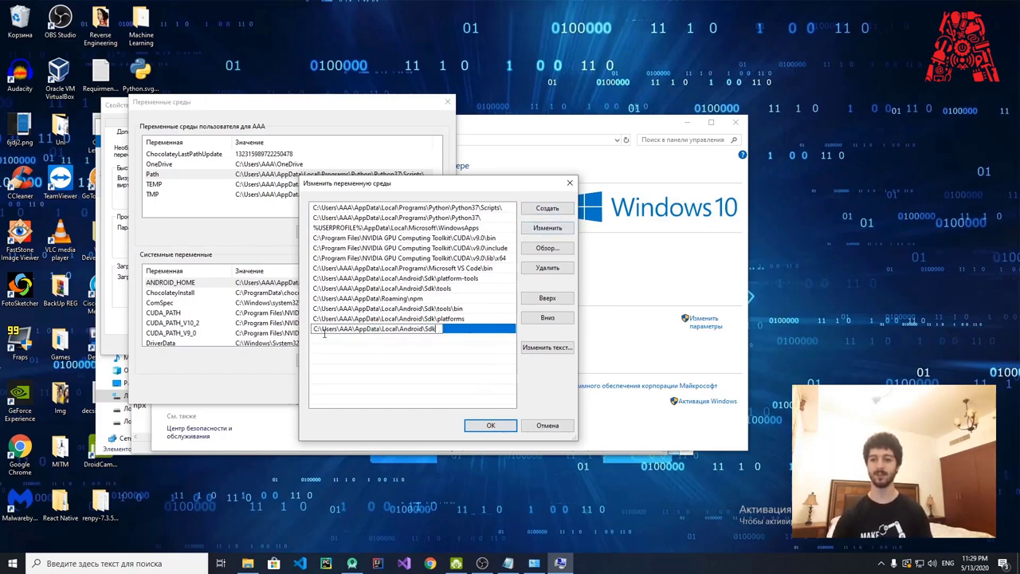
pyautogui.hotkey('ctrl', 'z')
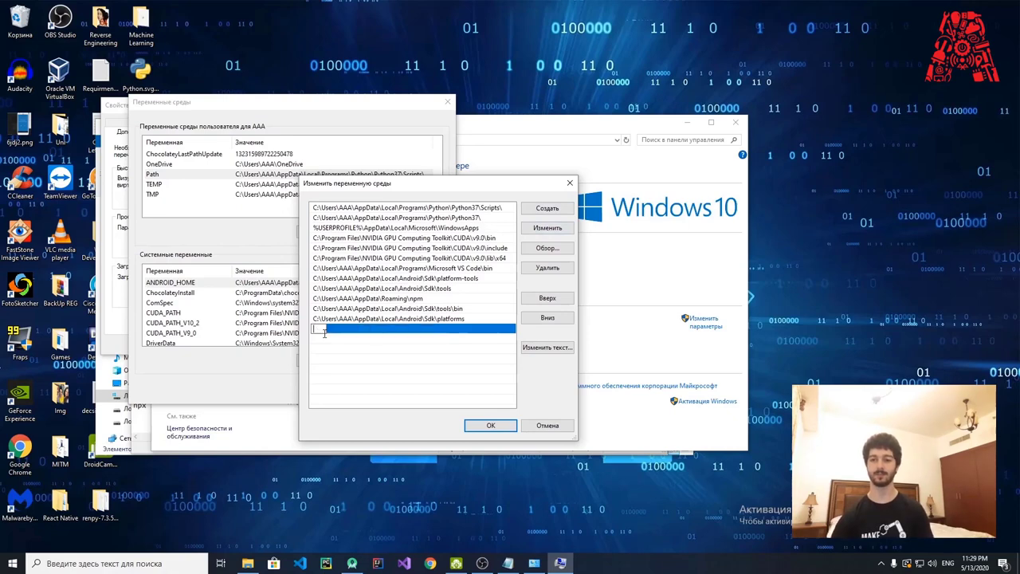
pyautogui.click(547, 426)
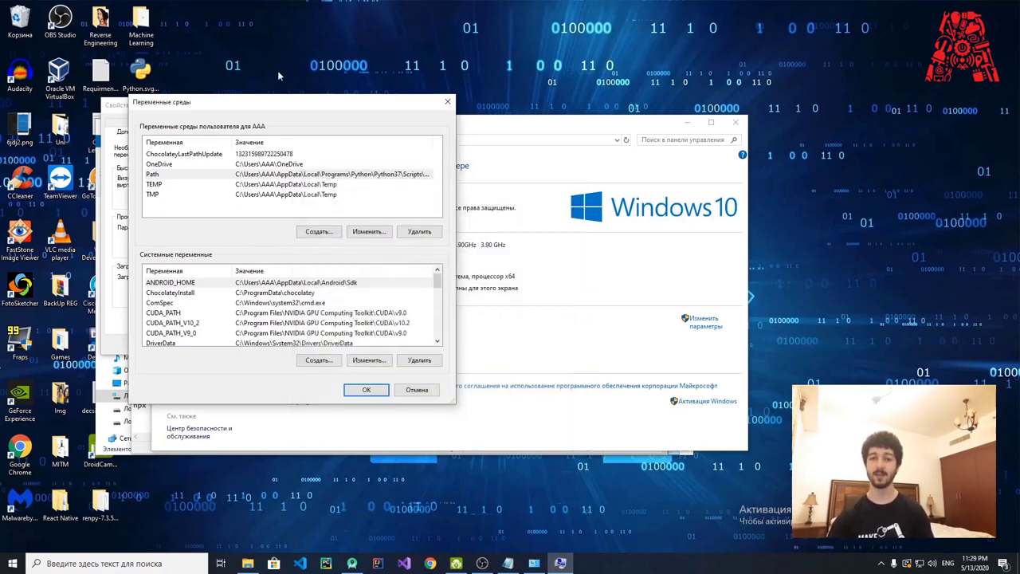
# Examine the ANDROID_HOME system variable and the Android SDK entries in the user's Path variable
pyautogui.moveTo(264, 107); pyautogui.dragTo(273, 146)
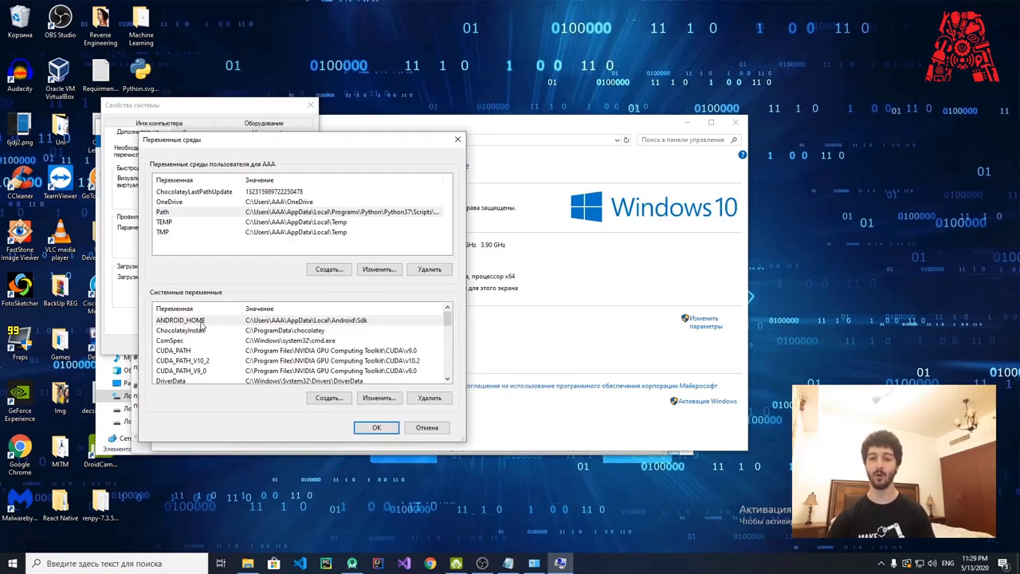
pyautogui.click(155, 321)
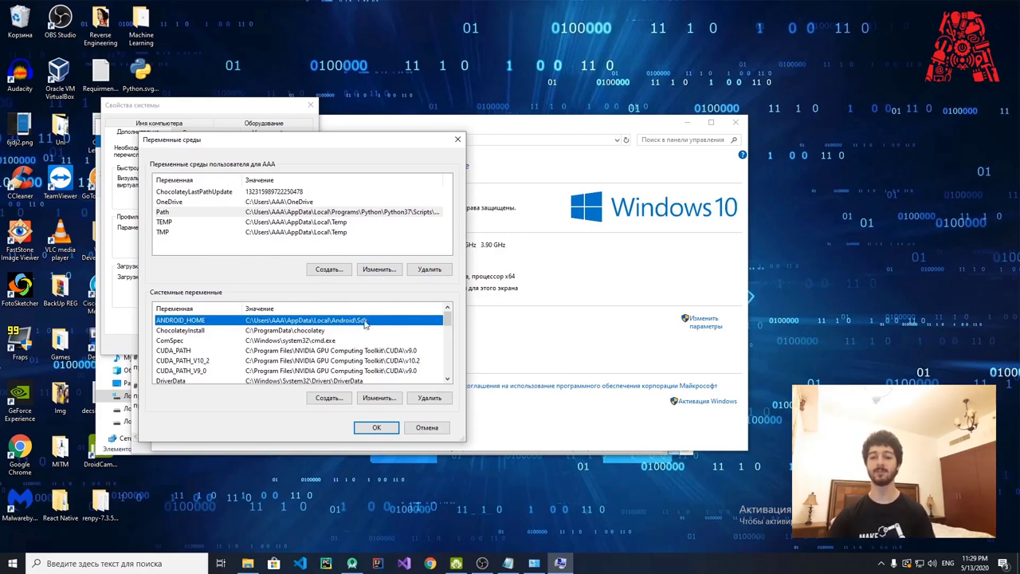
pyautogui.doubleClick(340, 213)
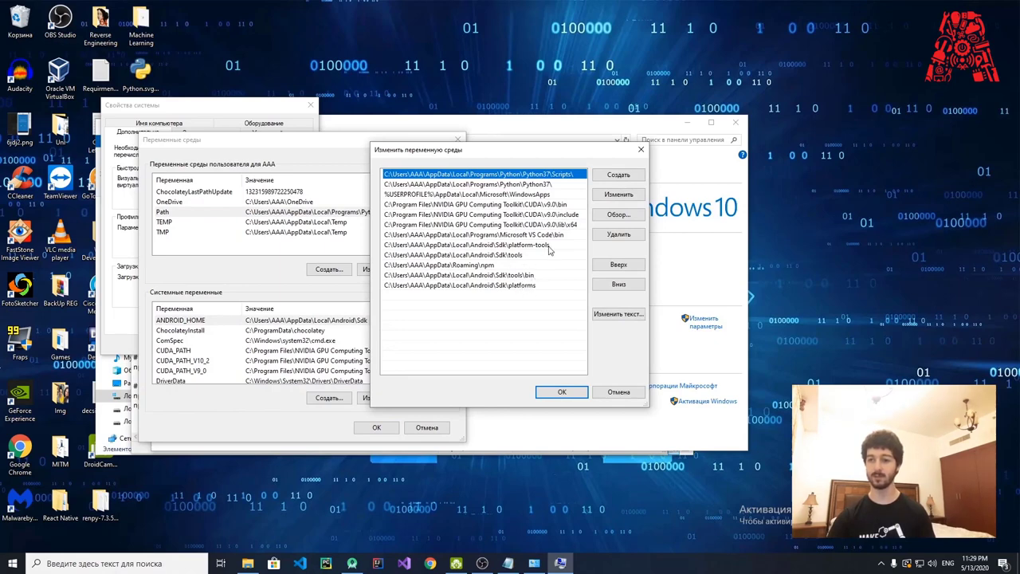
pyautogui.click(561, 392)
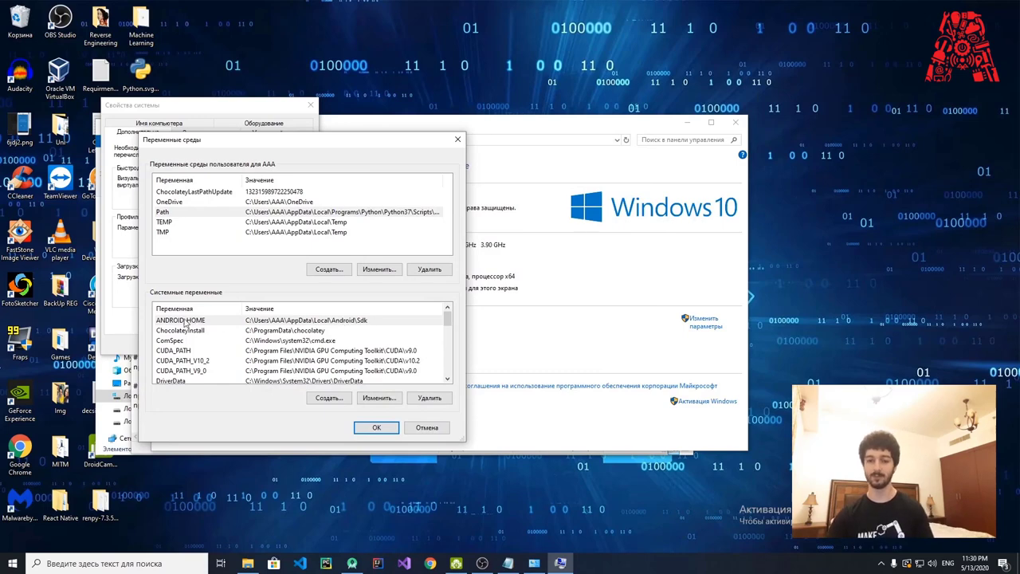
pyautogui.click(330, 398)
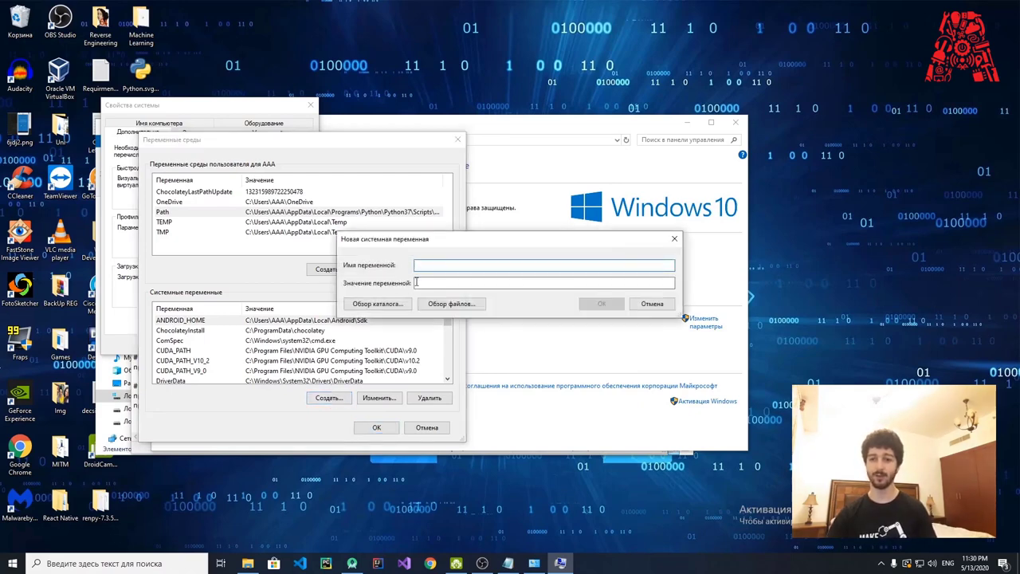
pyautogui.click(415, 283)
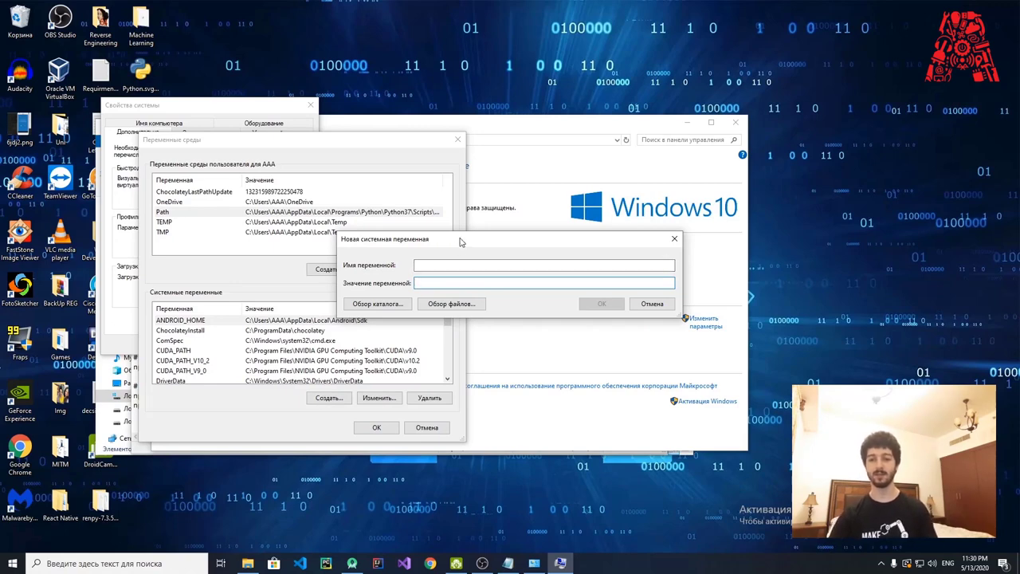
pyautogui.click(648, 304)
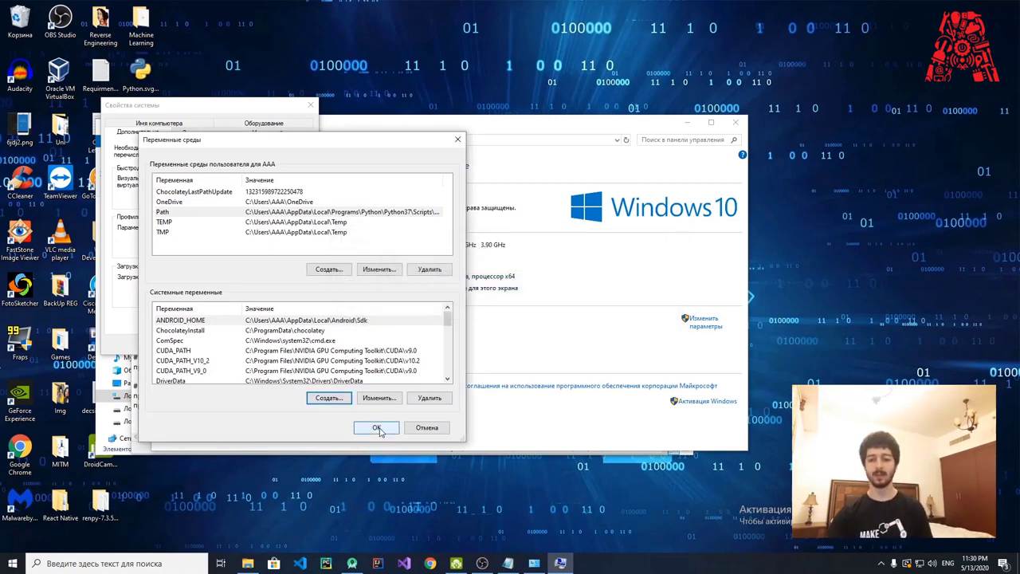
# Accept and close the environment variable and system settings, and close the Requirments.txt notes and the Sdk folder
pyautogui.click(377, 428)
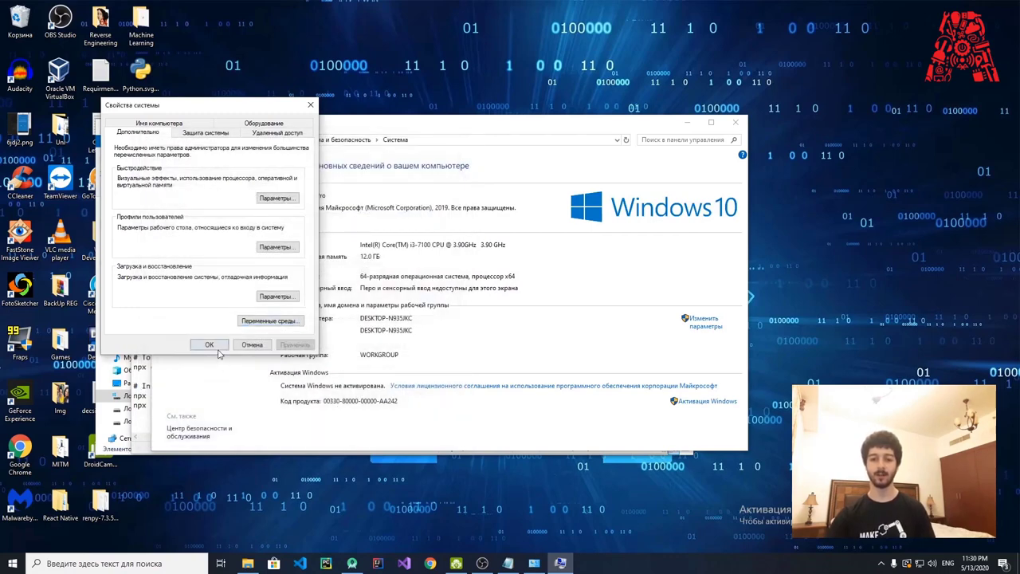
pyautogui.click(214, 346)
pyautogui.click(735, 122)
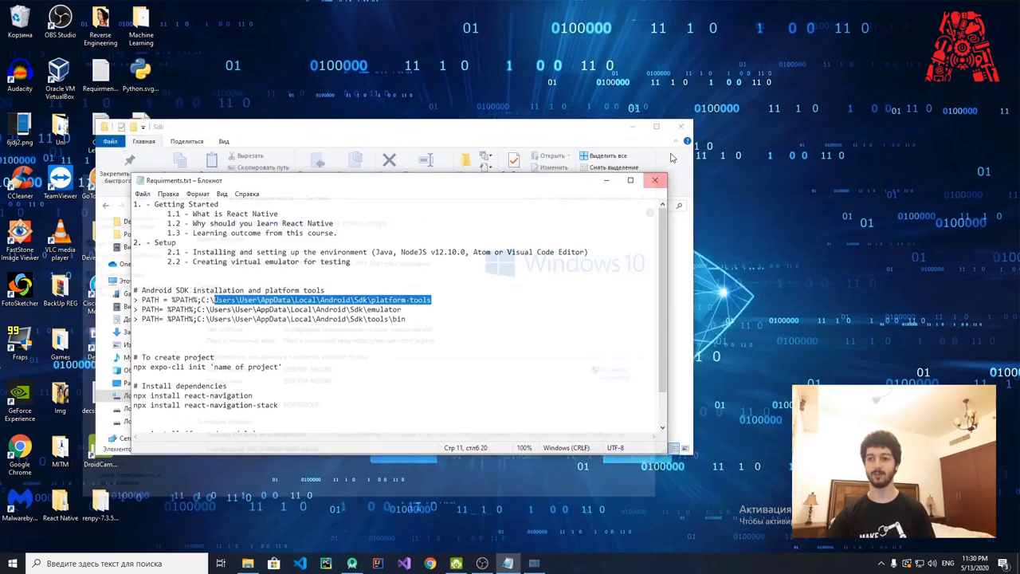
pyautogui.click(519, 280)
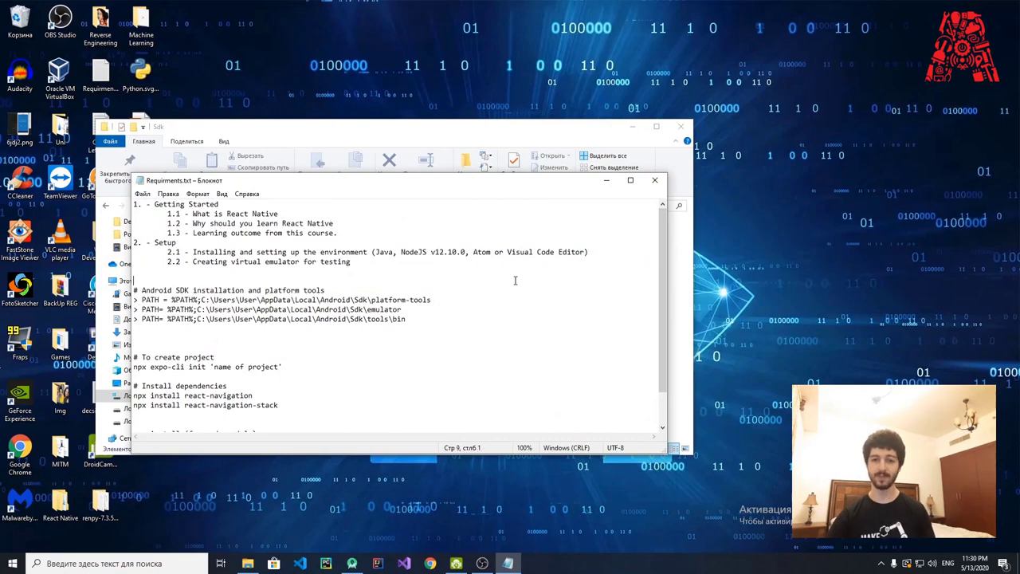
pyautogui.click(657, 180)
pyautogui.click(681, 126)
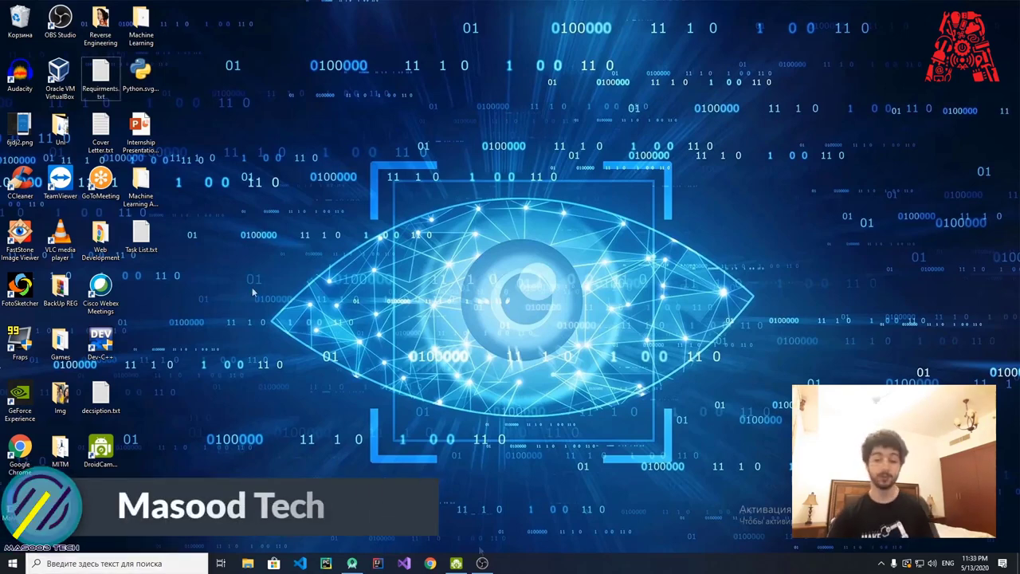
# Open a new Command Prompt and move its window clear of the desktop icons
pyautogui.click(104, 563)
pyautogui.write('cm')
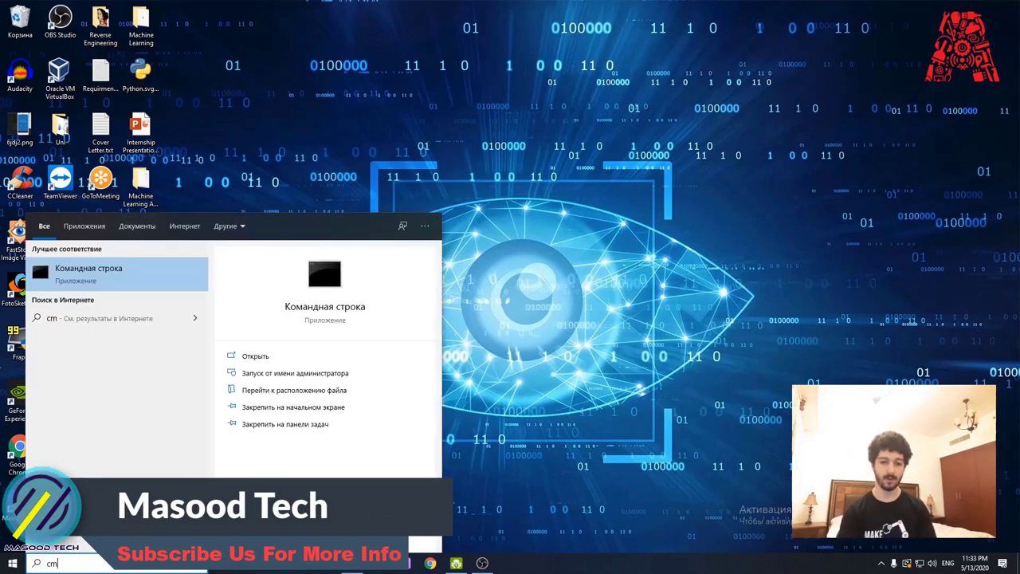
pyautogui.press('Return')
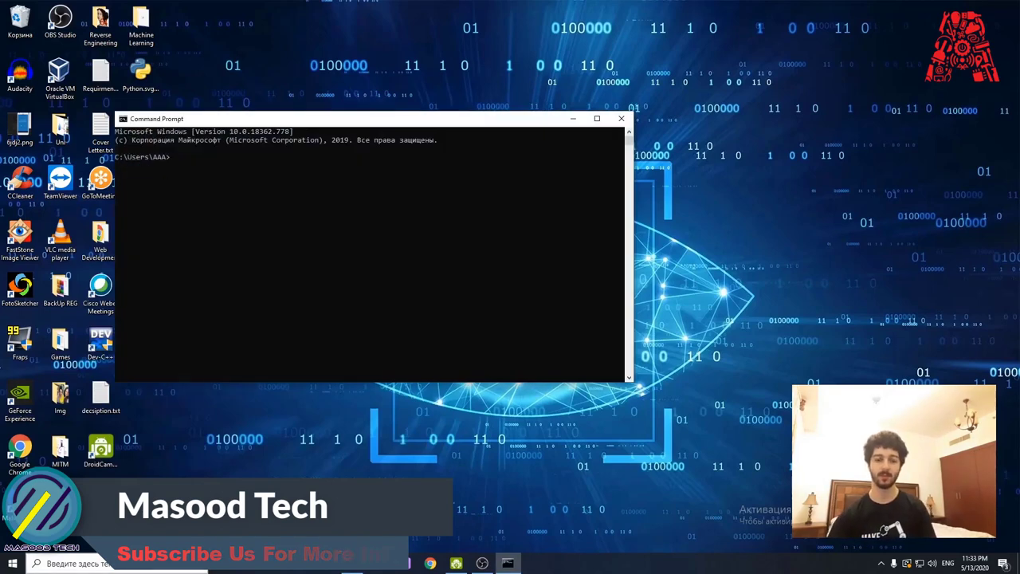
pyautogui.moveTo(234, 119); pyautogui.dragTo(426, 165)
pyautogui.click(256, 226)
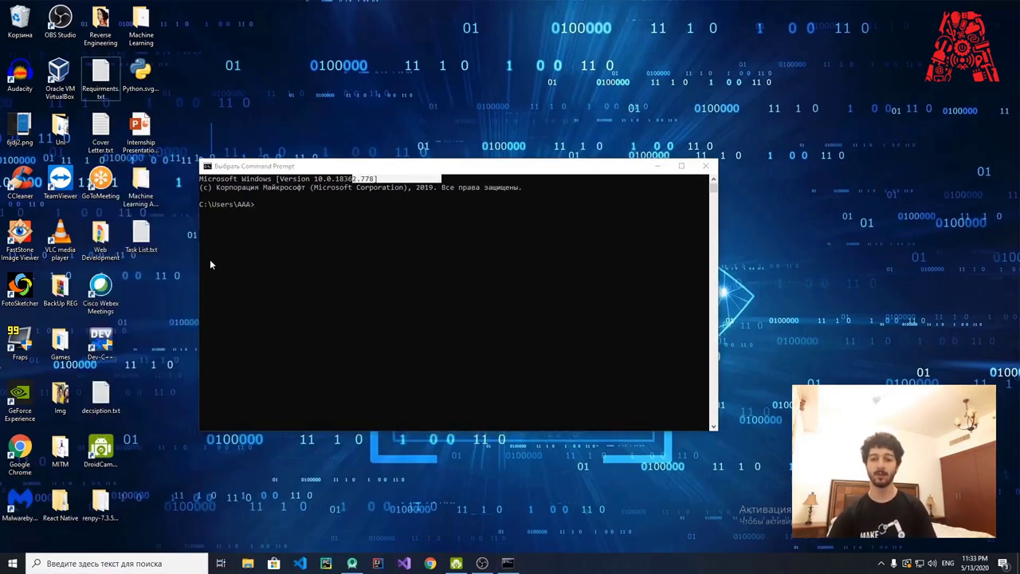
# Change the Command Prompt's directory to the "React Native" folder on the Desktop
pyautogui.click(71, 508)
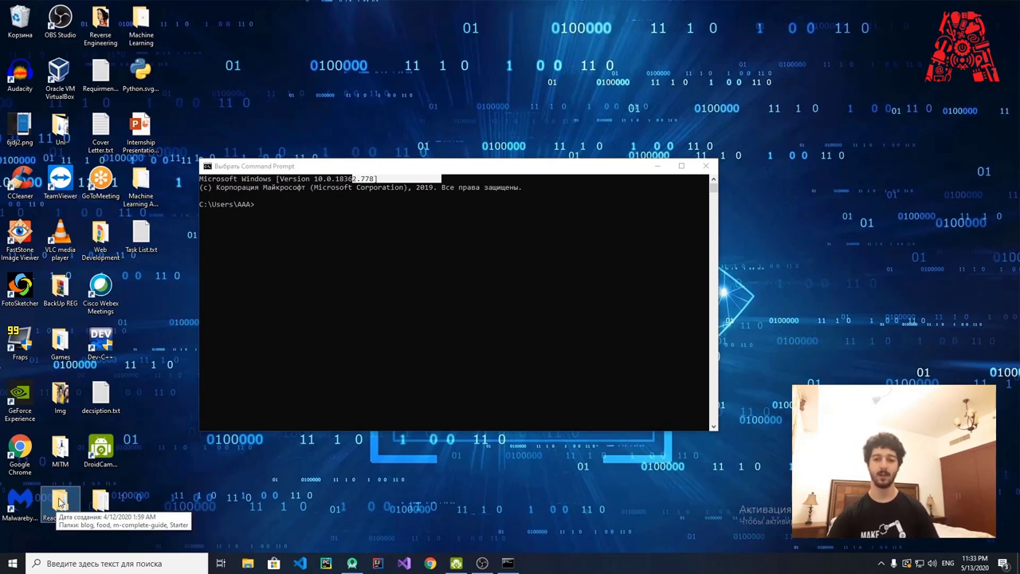
pyautogui.click(344, 236)
pyautogui.write('cd D')
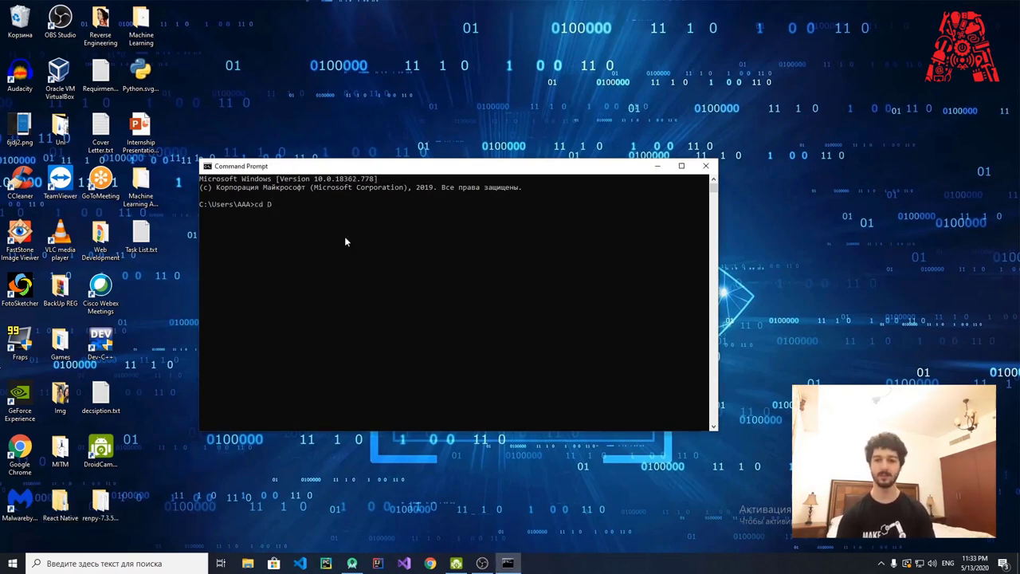
pyautogui.write('esktop')
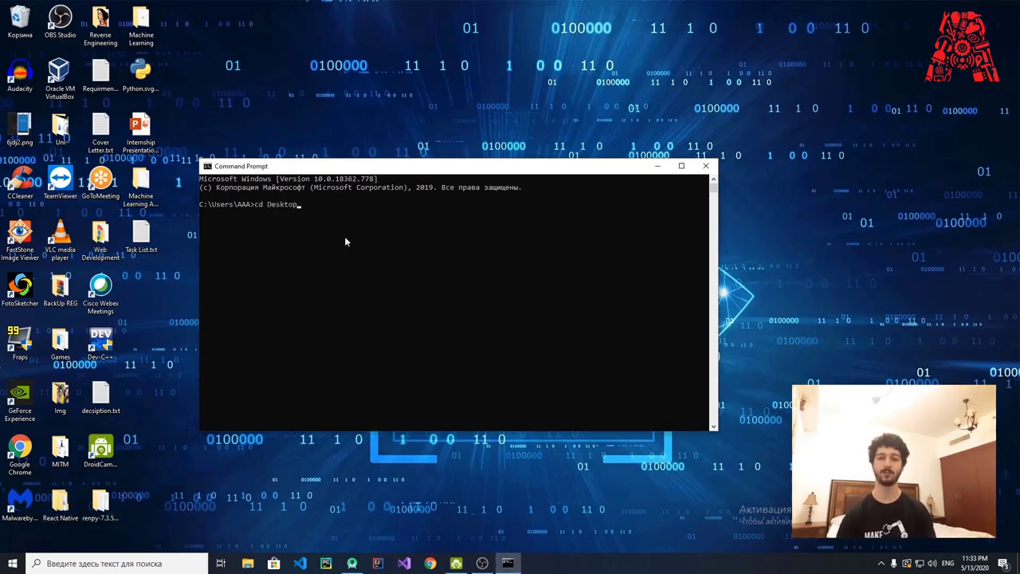
pyautogui.press('Return')
pyautogui.write('cd')
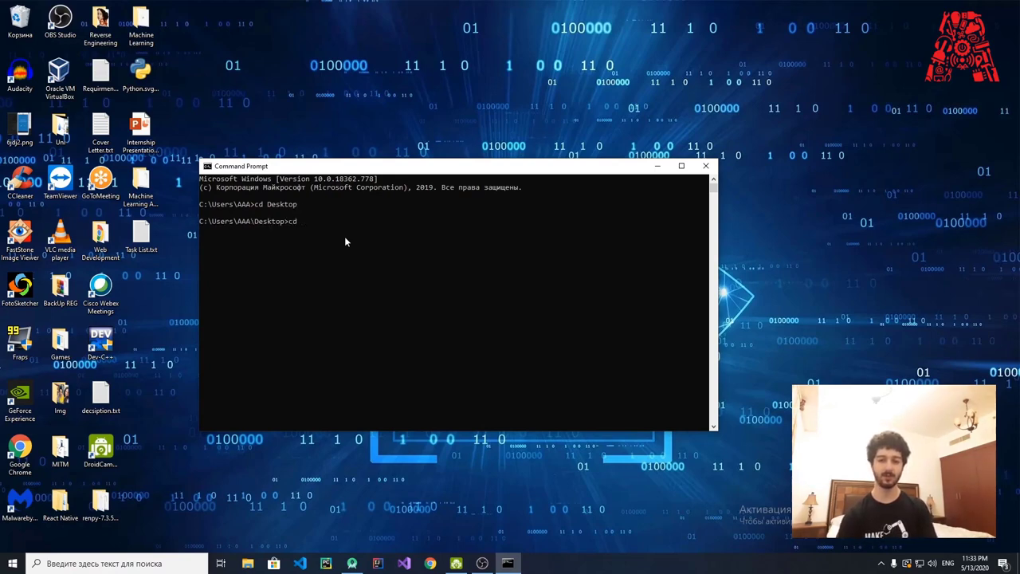
pyautogui.write(' "React Native"')
pyautogui.press('Return')
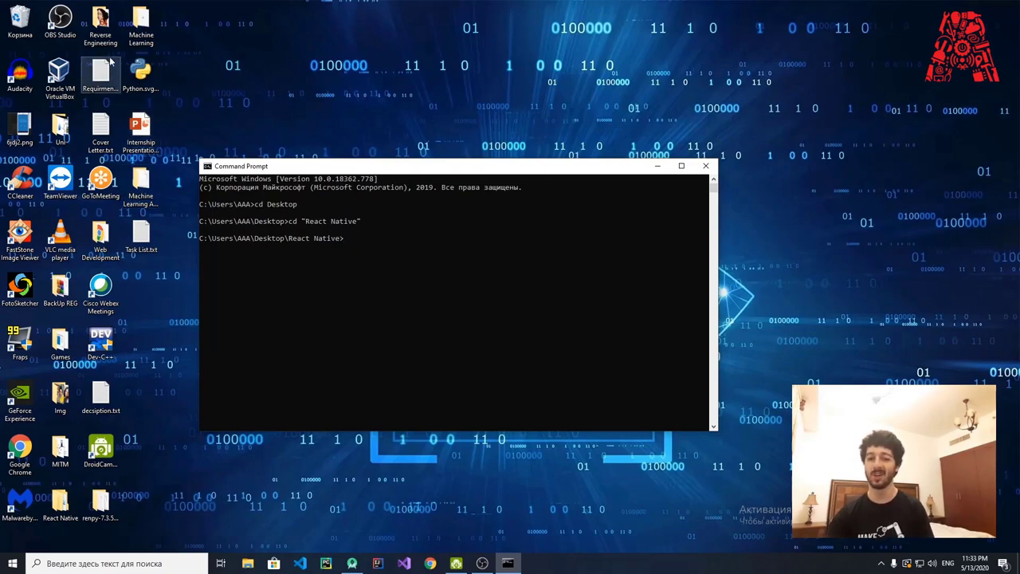
# Open the Requirments.txt notes from the desktop and arrange them side by side with the Command Prompt, notes in the right half
pyautogui.click(102, 83)
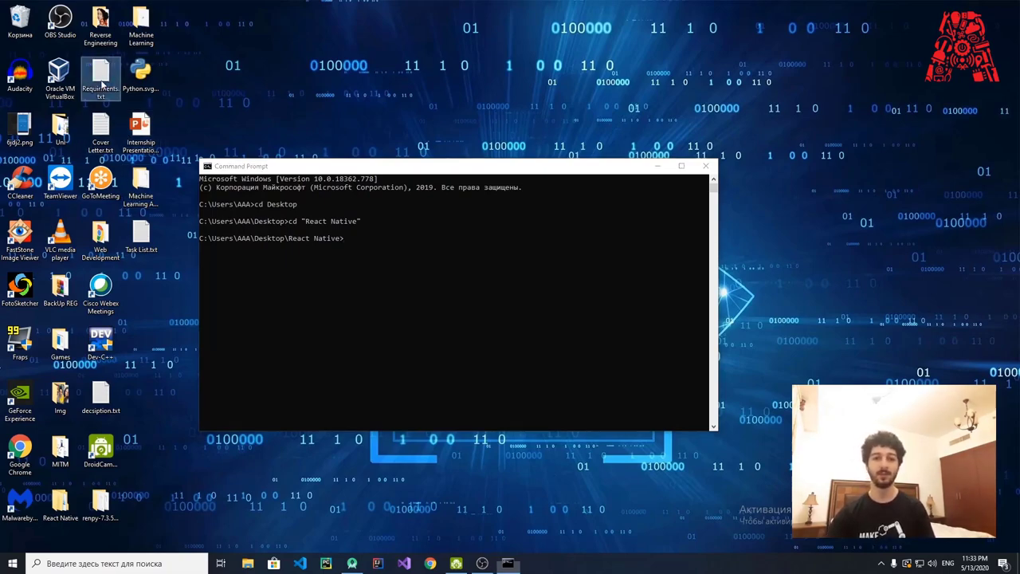
pyautogui.doubleClick(102, 82)
pyautogui.press('super+Right')
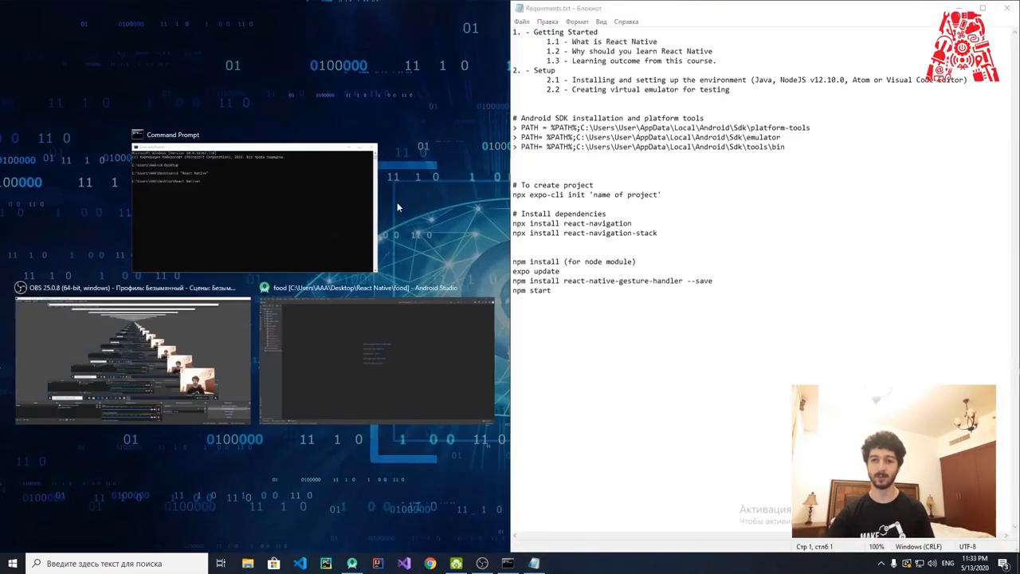
pyautogui.click(372, 206)
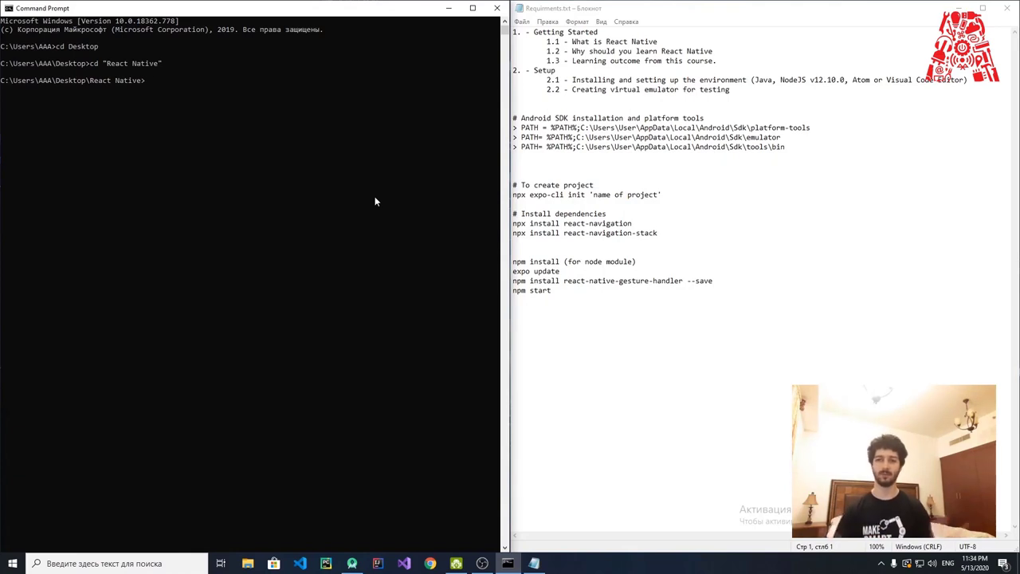
# Begin entering the Expo project creation command from the notes, "npx expo-c", at the React Native folder's prompt
pyautogui.click(164, 92)
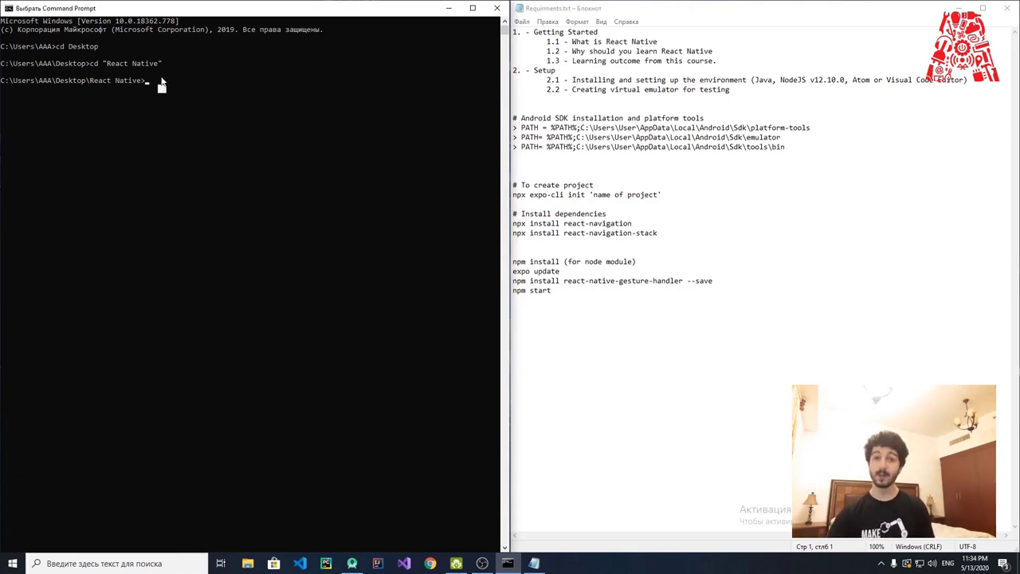
pyautogui.click(521, 194)
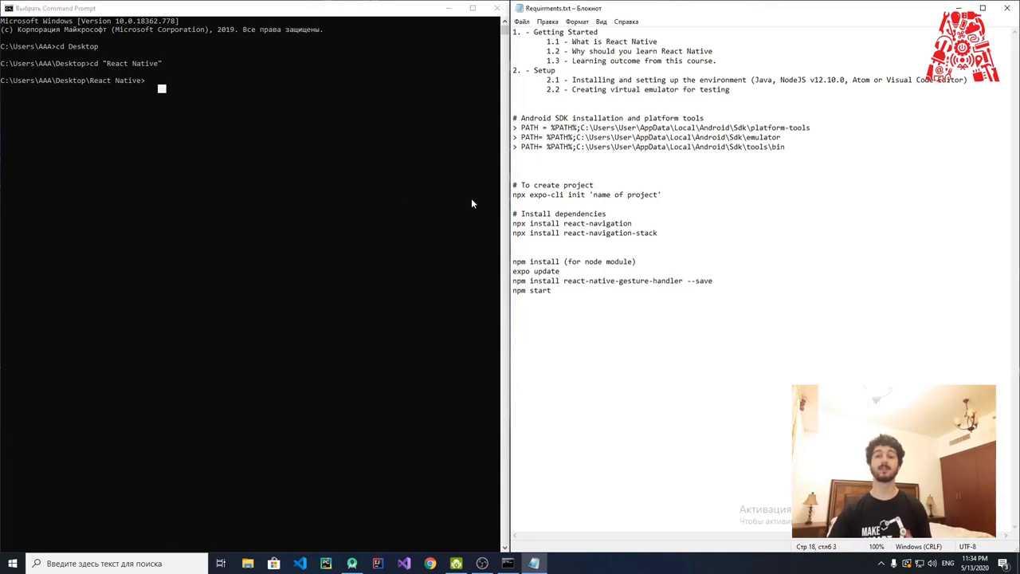
pyautogui.click(279, 167)
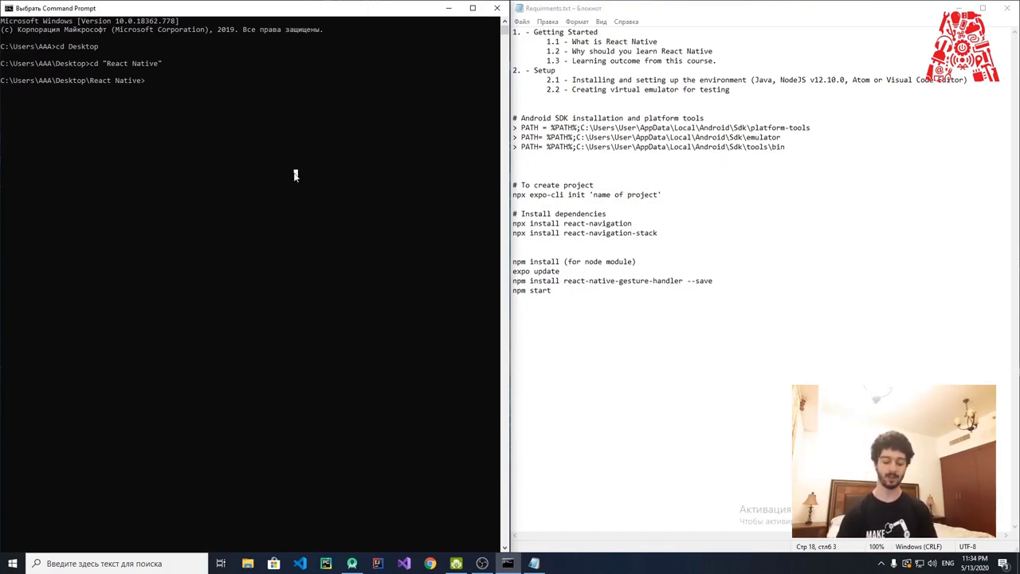
pyautogui.write('npx expo-c')
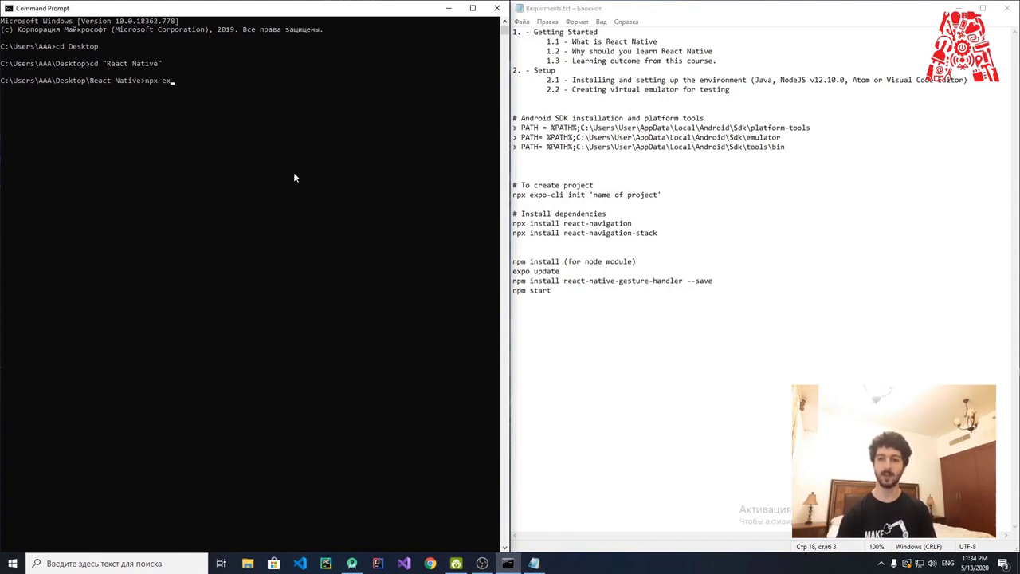